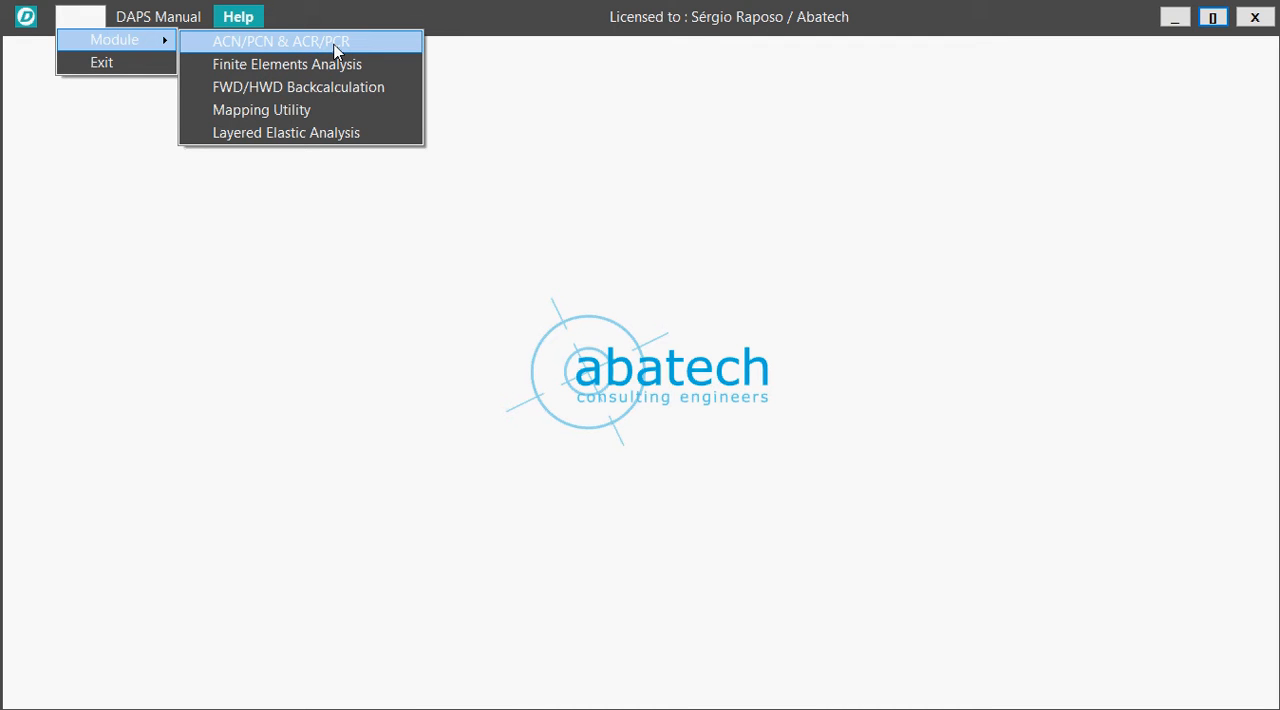
Open the ACN/PCN & ACR/PCR module and bring up its pavement data inputs.
click(336, 50)
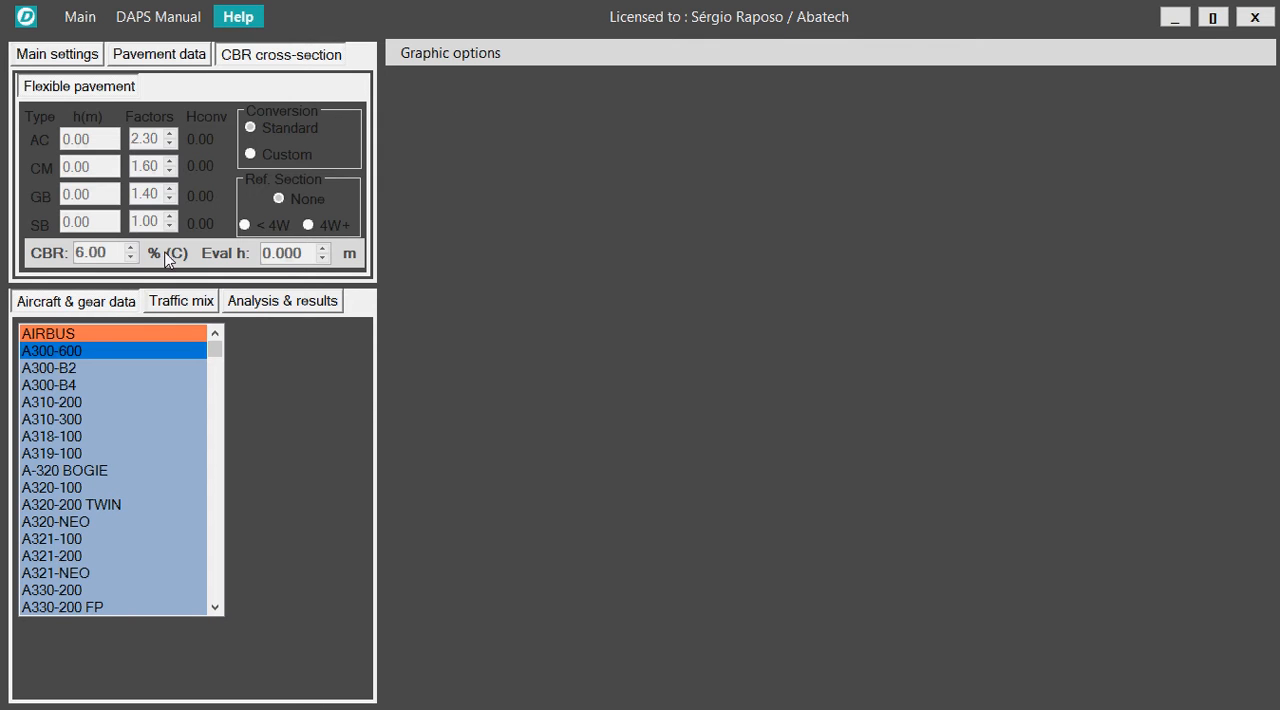
click(165, 60)
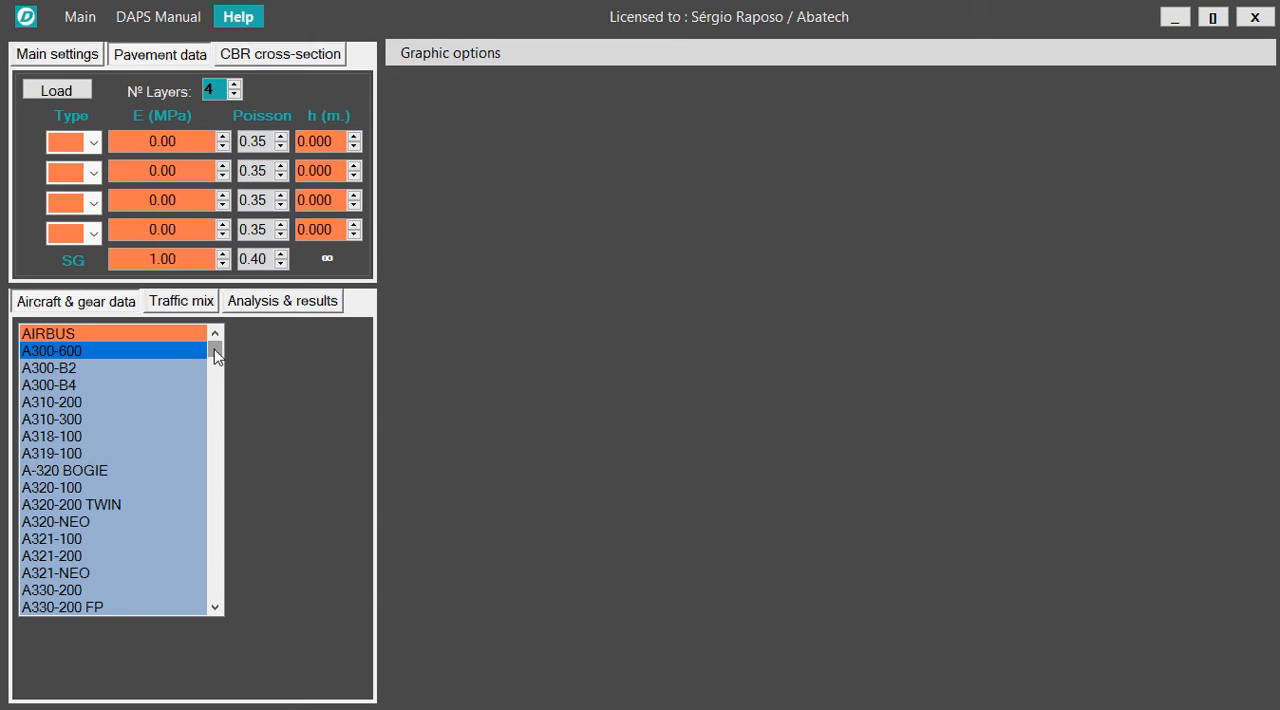
Browse the aircraft library and select the B777-200 to display its gear data and contact area.
drag(214, 350, 214, 361)
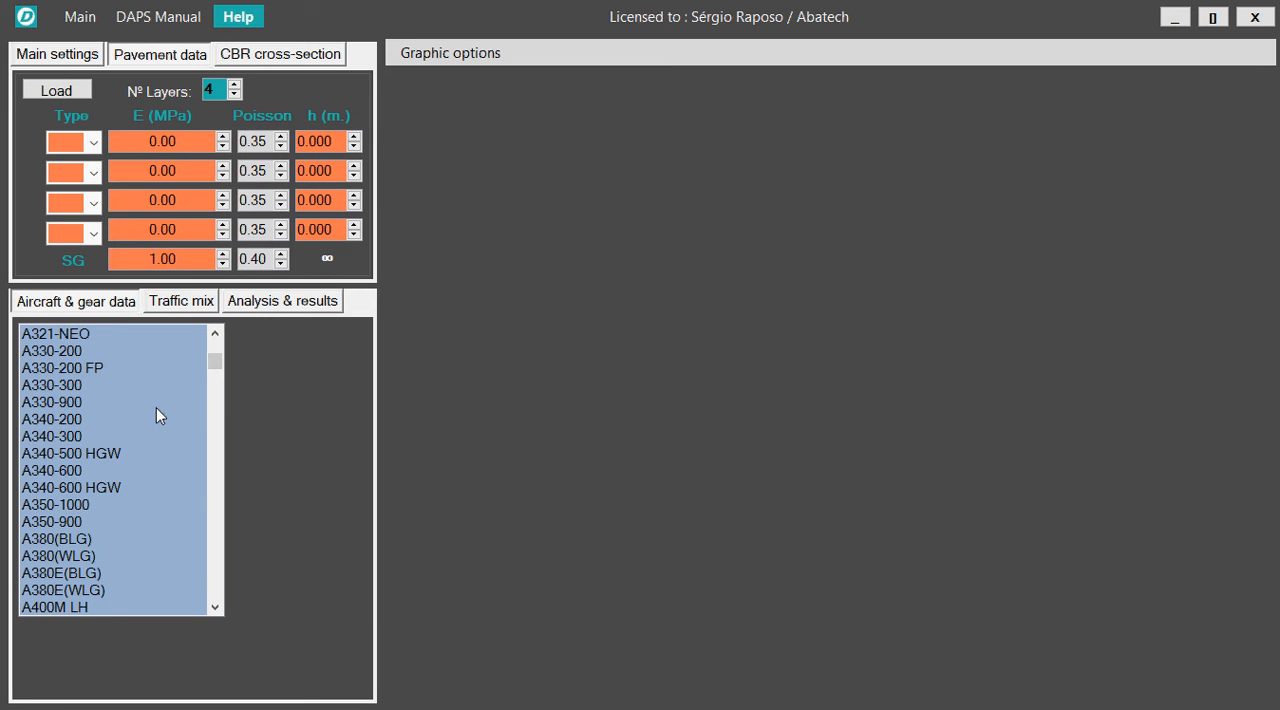
drag(214, 359, 214, 339)
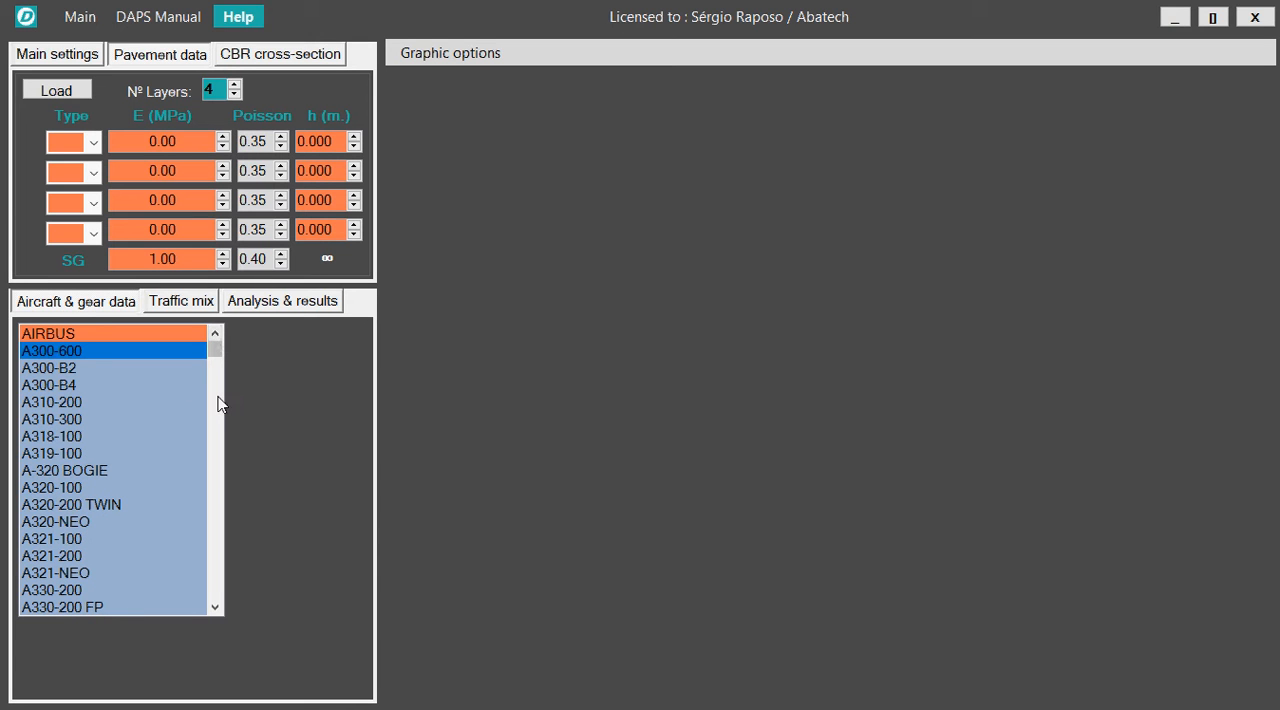
mouse_move(217, 347)
mouse_down()
mouse_move(215, 595)
mouse_move(217, 348)
mouse_up()
mouse_move(216, 350)
mouse_down()
mouse_move(215, 372)
mouse_move(214, 346)
mouse_up()
mouse_move(214, 352)
mouse_down()
mouse_move(216, 600)
mouse_move(214, 345)
mouse_up()
drag(218, 351, 212, 405)
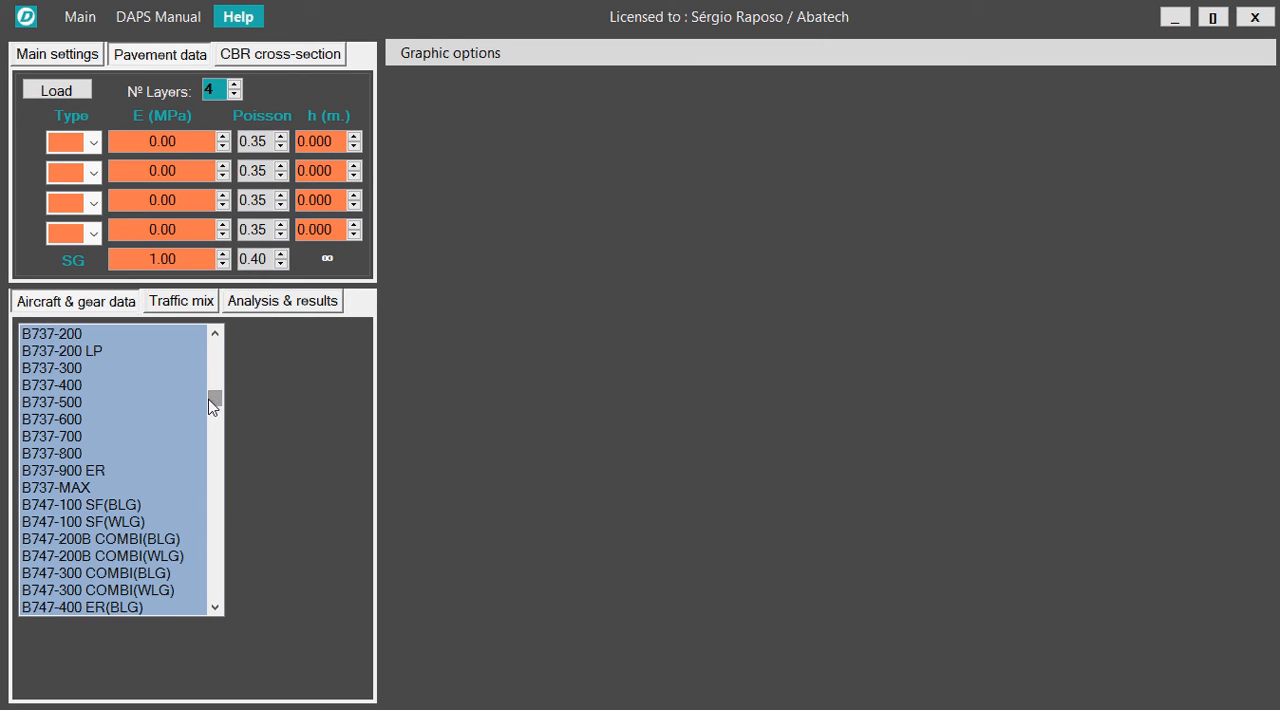
scroll(143, 444, down, 3)
scroll(169, 450, down, 3)
scroll(169, 458, down, 1)
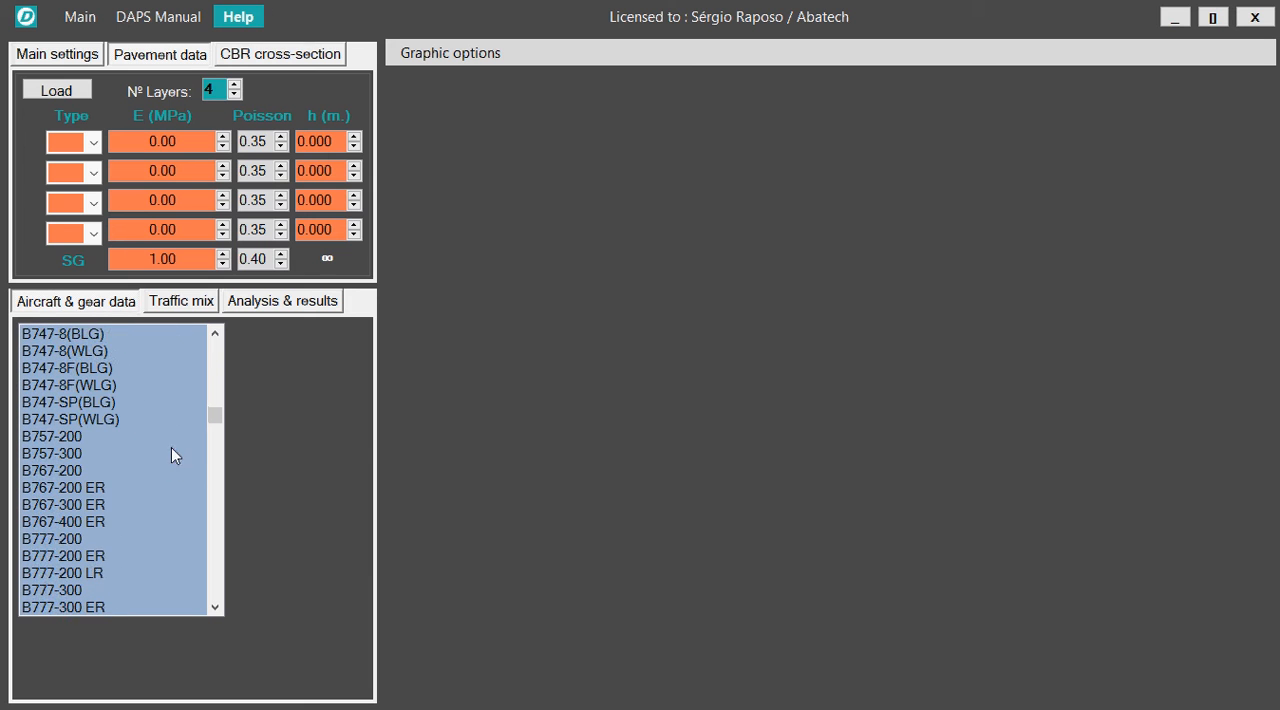
click(55, 539)
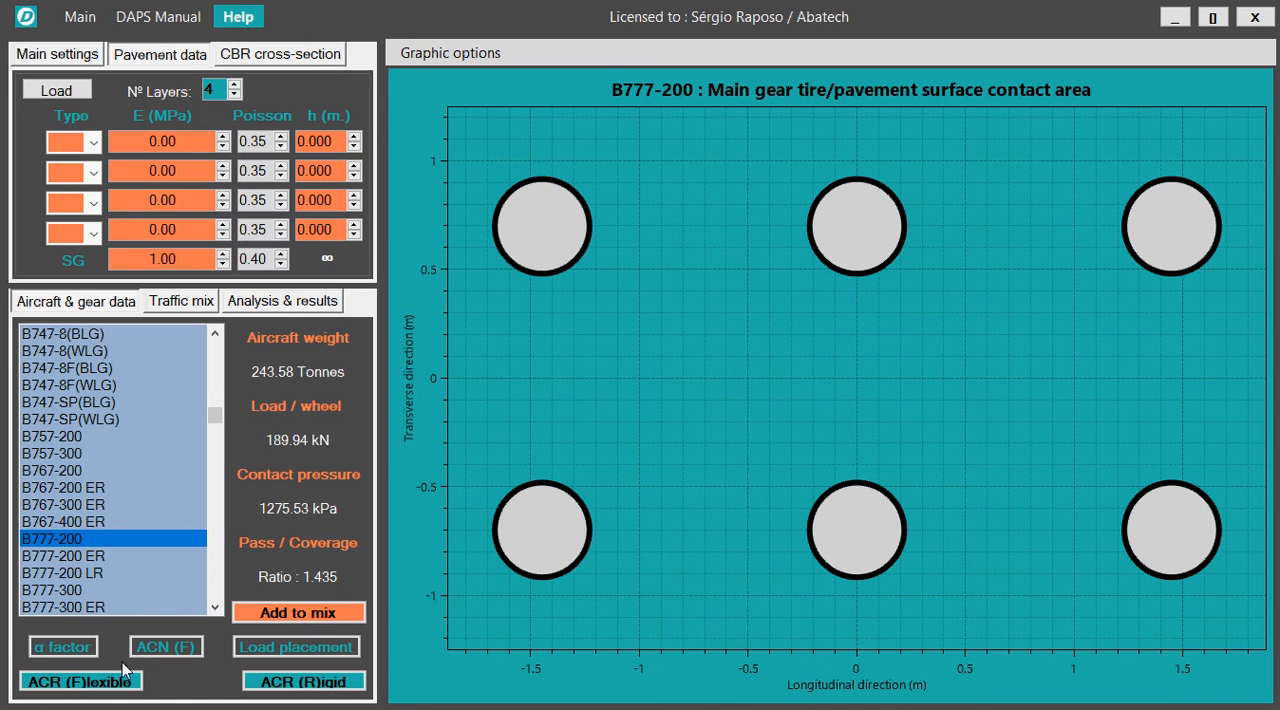
Plot the B777-200's α factor, flexible ACN and load placement charts.
click(63, 646)
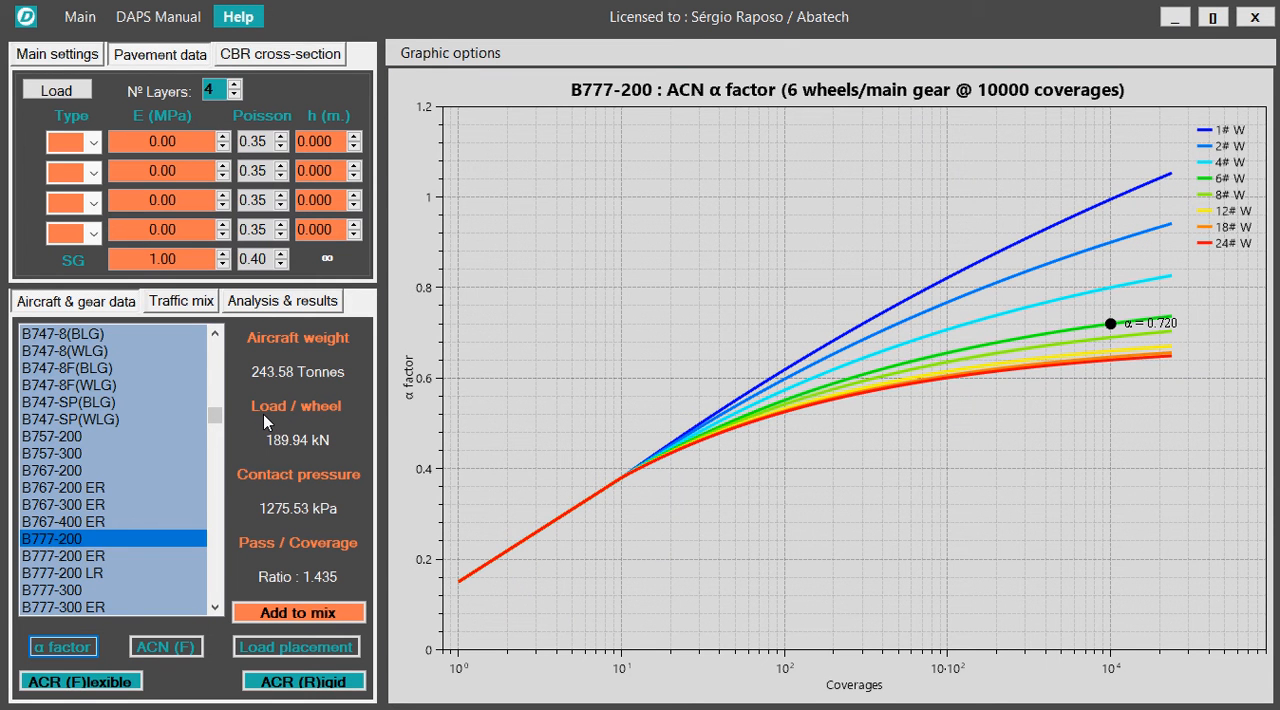
click(167, 646)
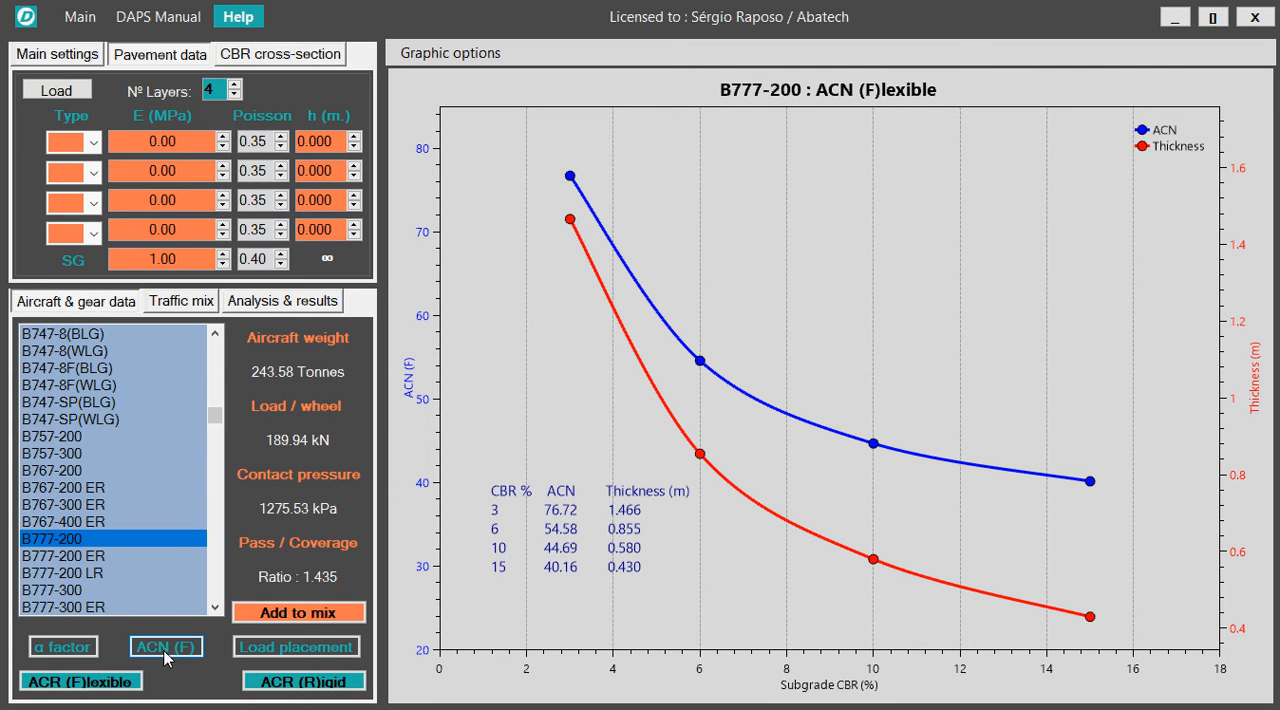
click(289, 649)
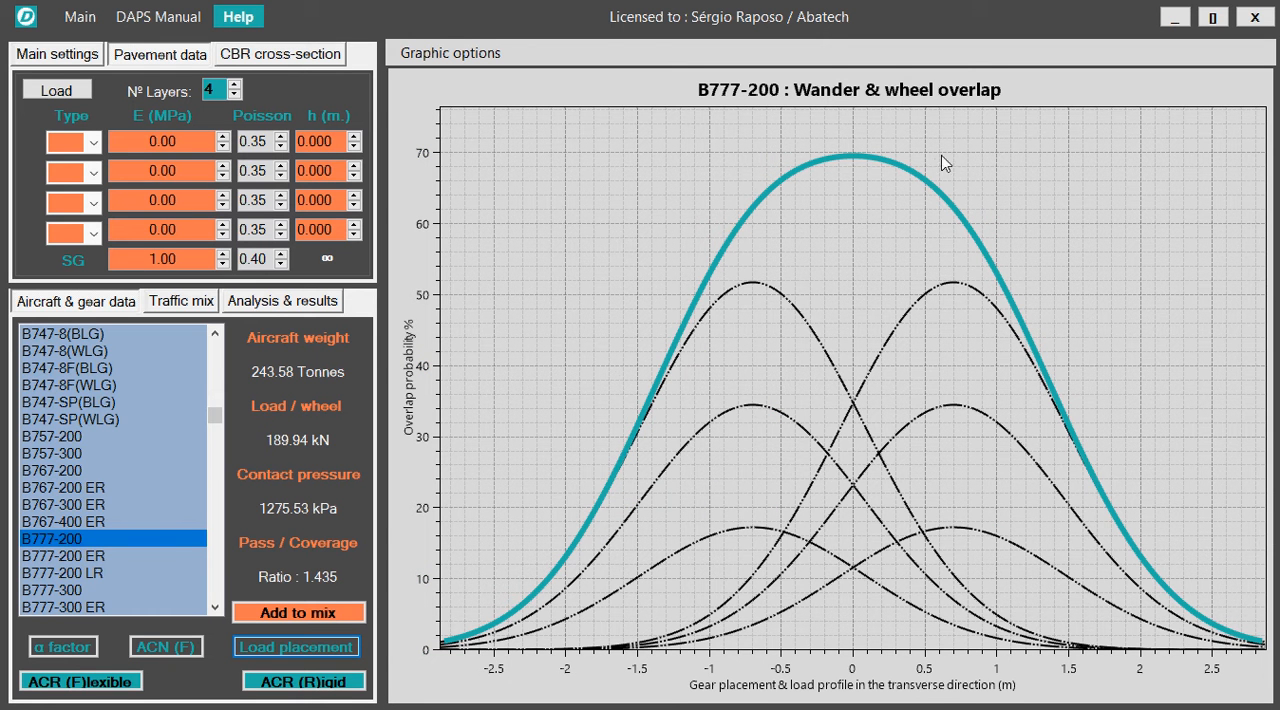
Set a custom lateral wander of 1.55 m in the main settings.
click(58, 57)
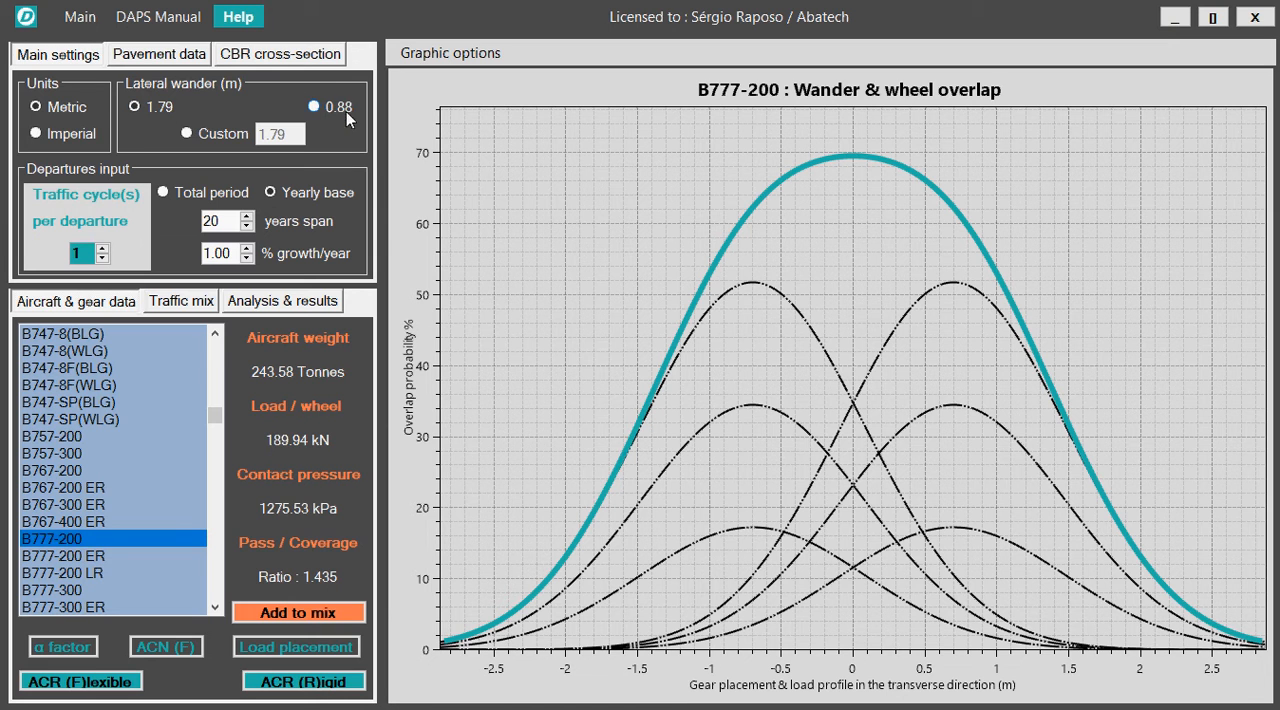
click(187, 136)
drag(290, 134, 272, 134)
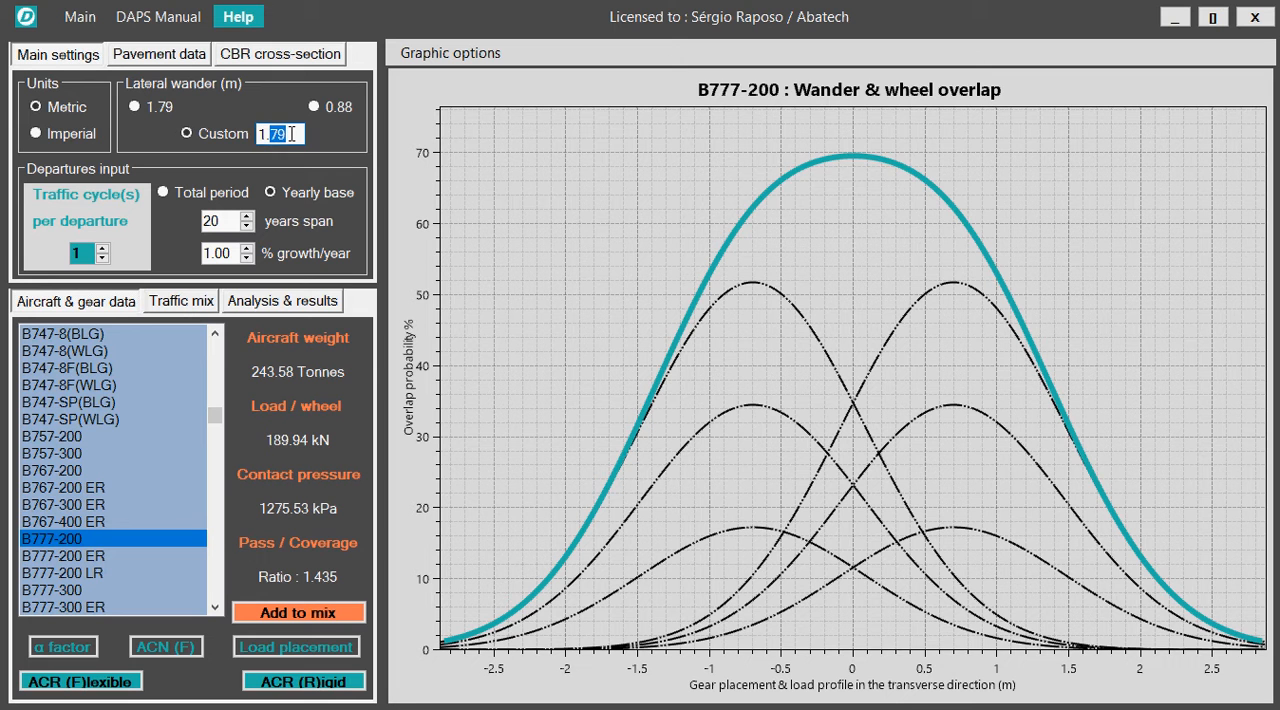
text(55)
key(Return)
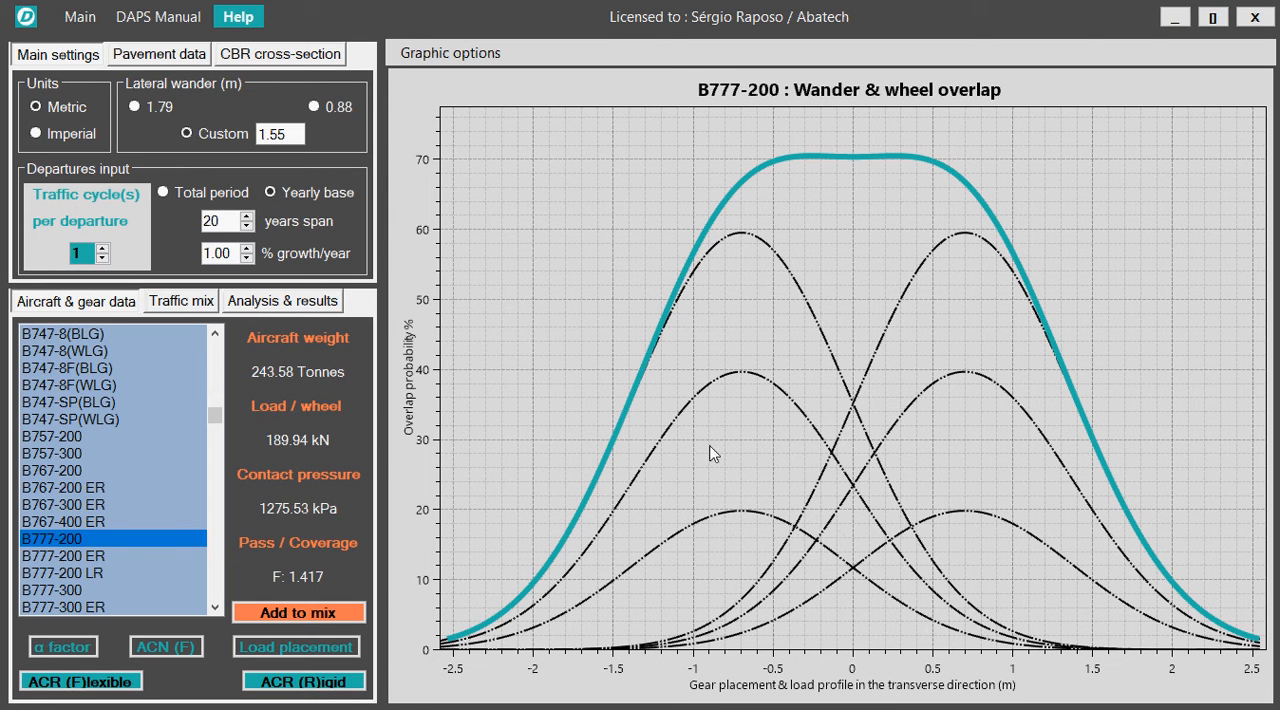
Redisplay the B777-200's contact area and load placement charts, and plot its flexible and rigid ACR curves.
click(94, 536)
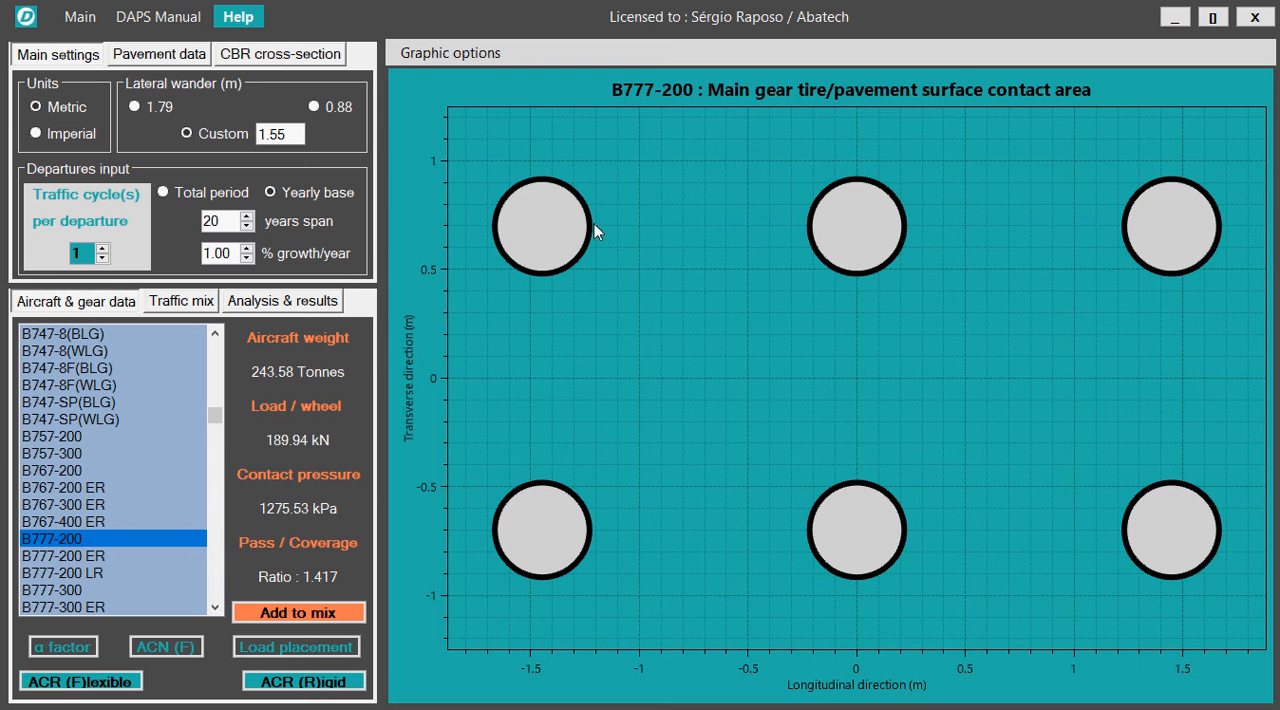
click(290, 648)
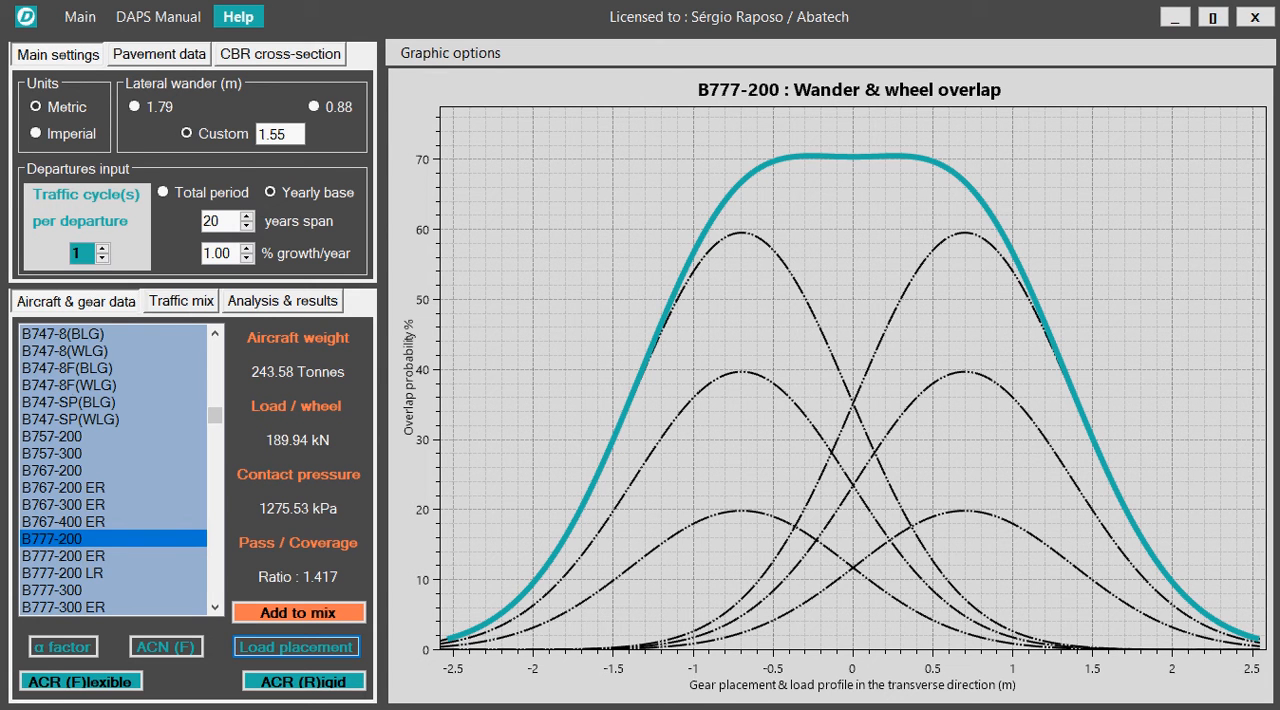
click(88, 682)
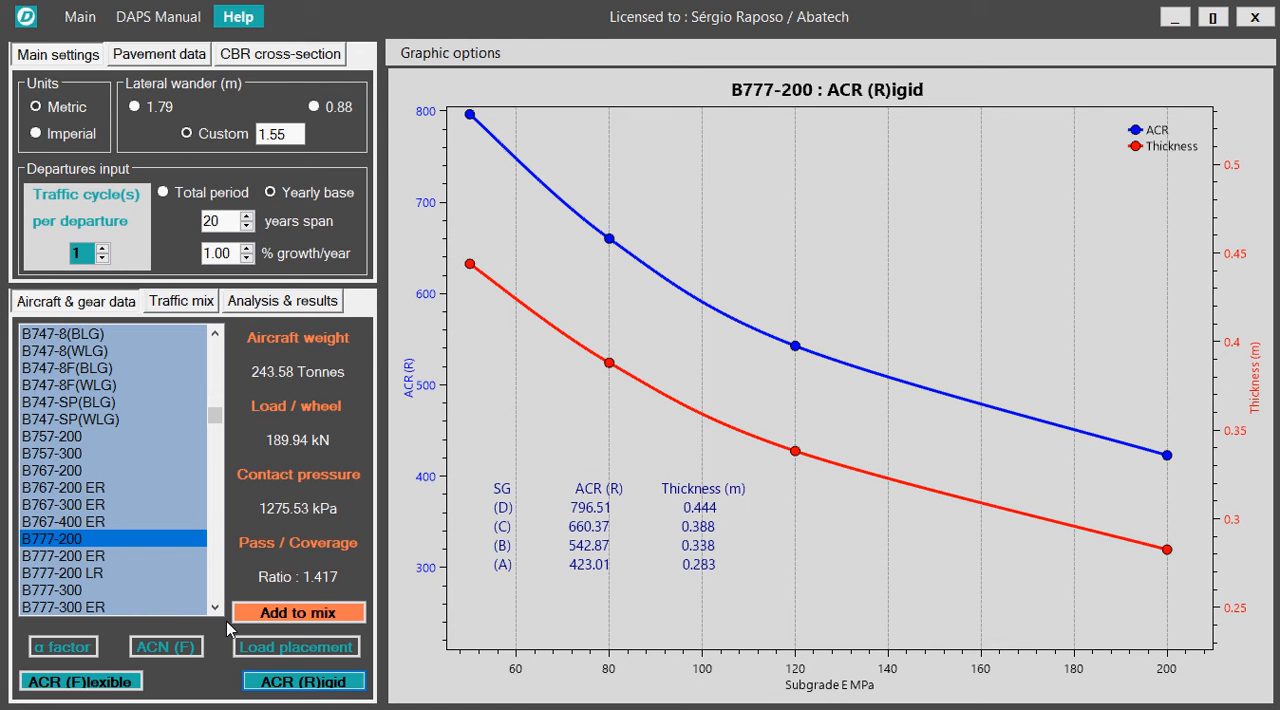
Add the B777-200, C-5, CITATION-550B and B737-600 to the traffic mix and show the mix table.
click(308, 624)
drag(213, 419, 214, 560)
click(46, 518)
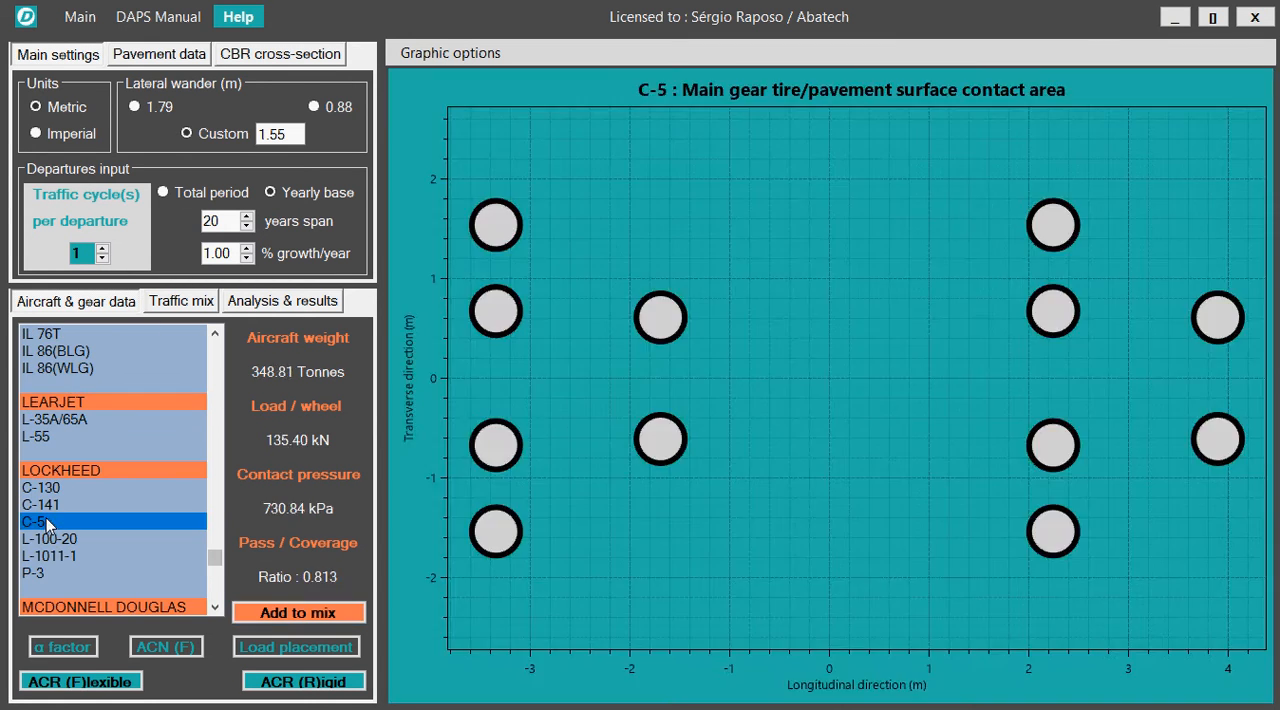
drag(217, 567, 214, 452)
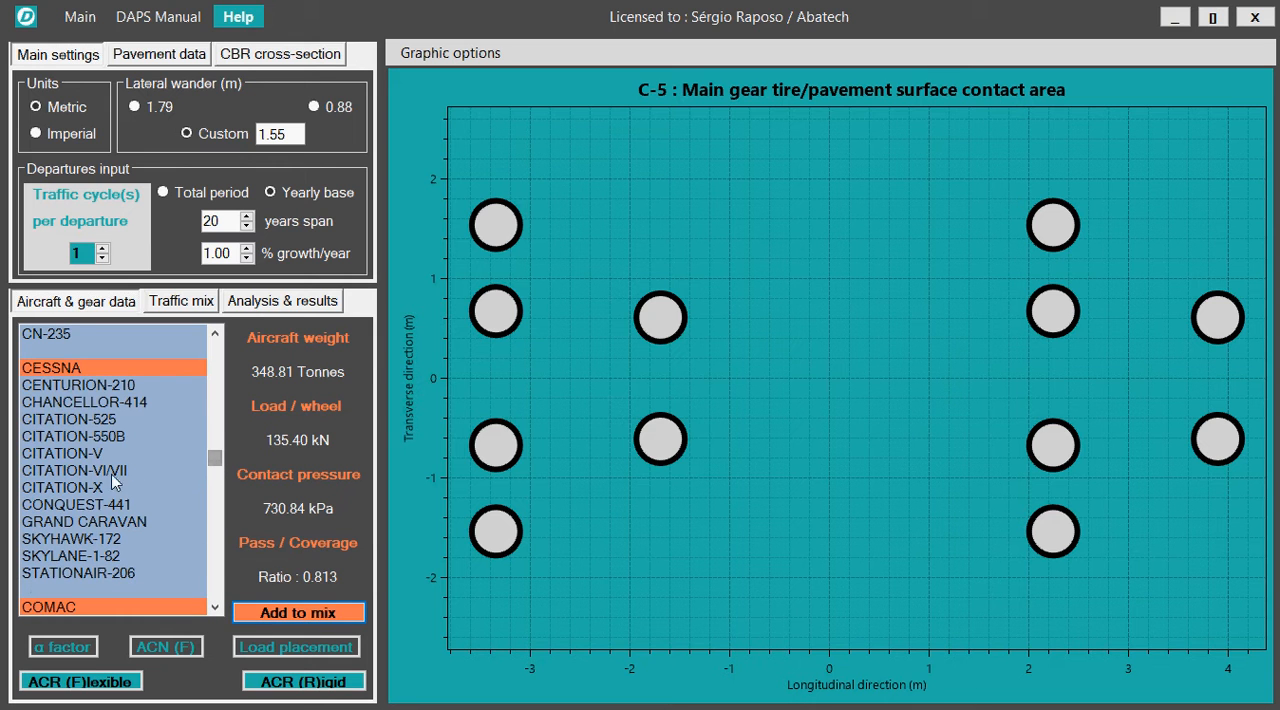
click(57, 435)
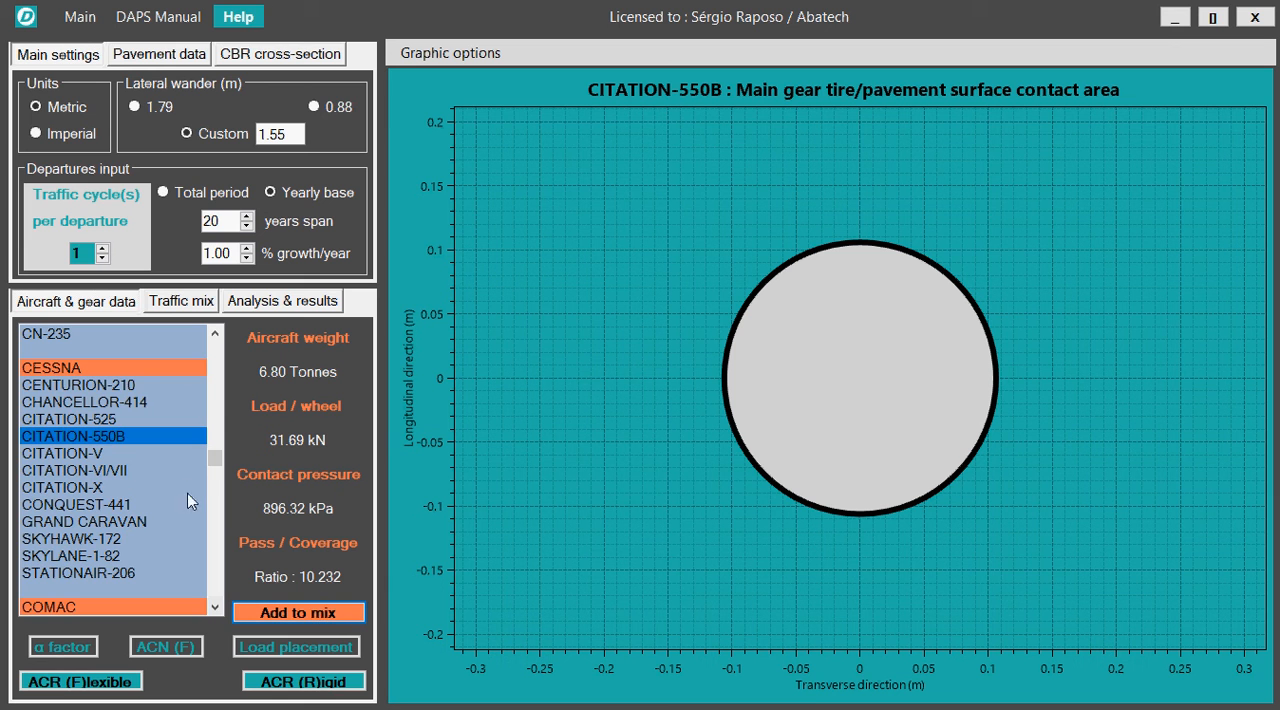
drag(215, 461, 221, 398)
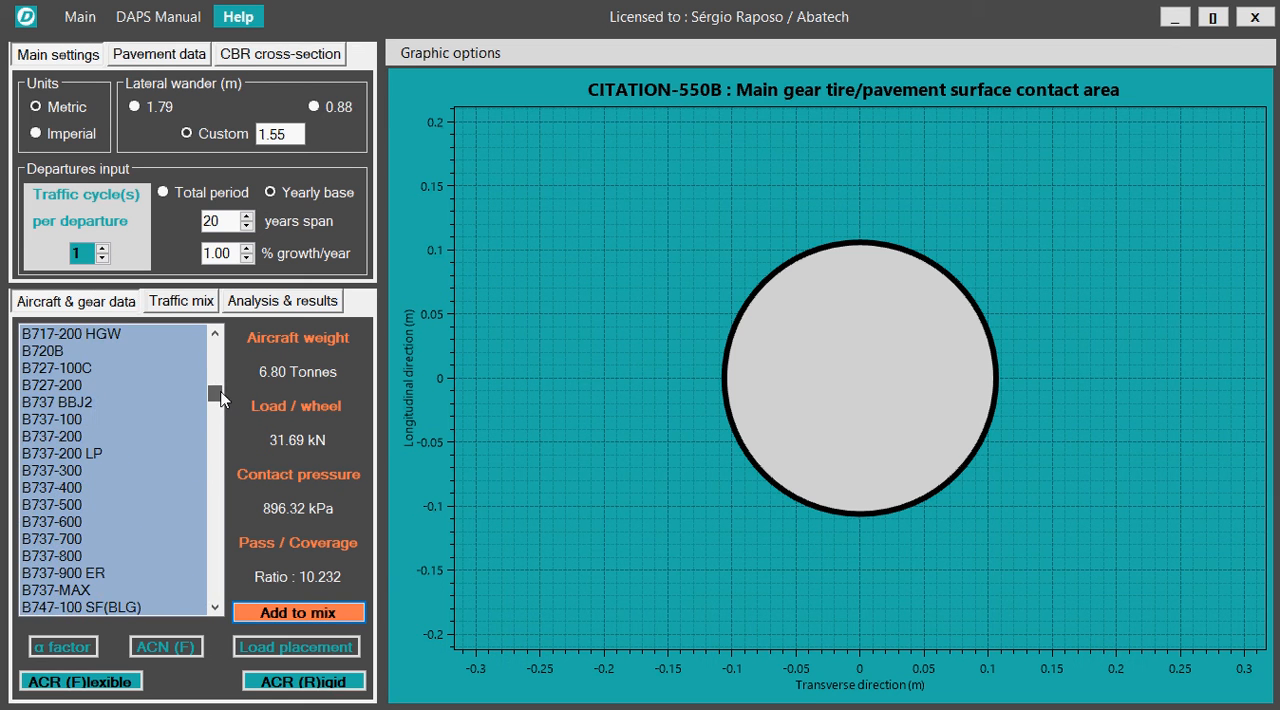
click(42, 522)
click(278, 614)
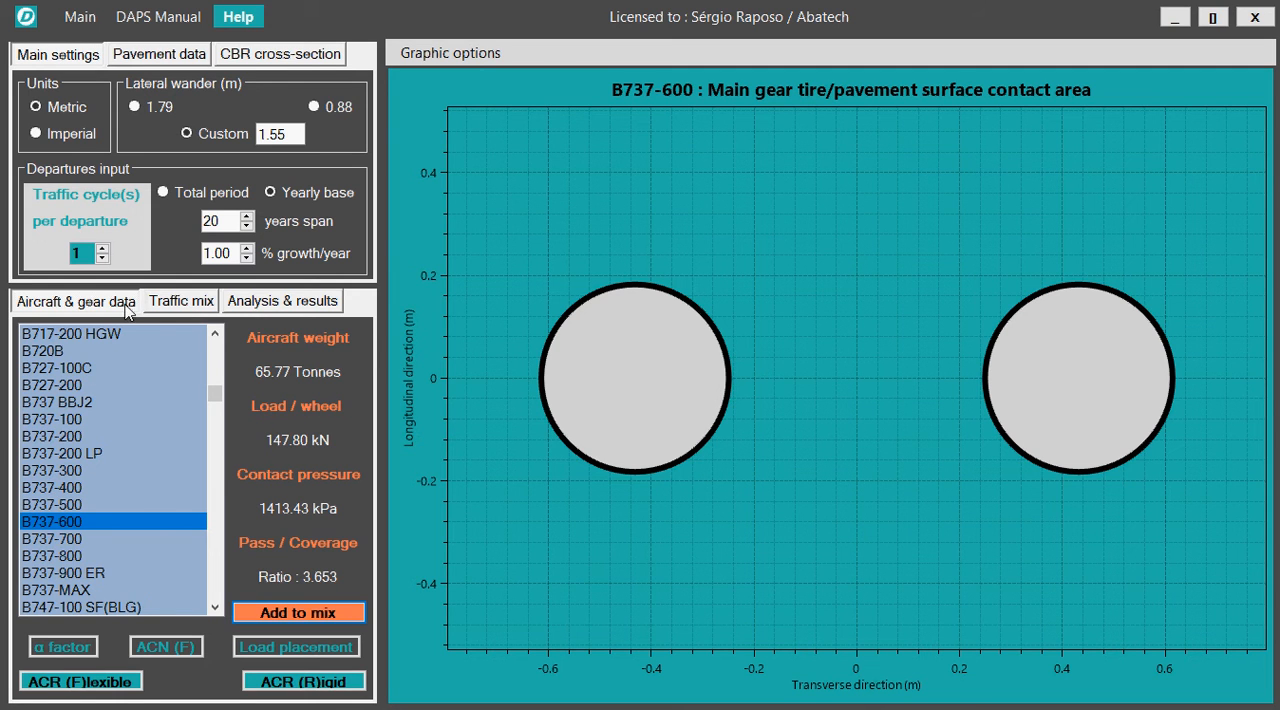
click(193, 309)
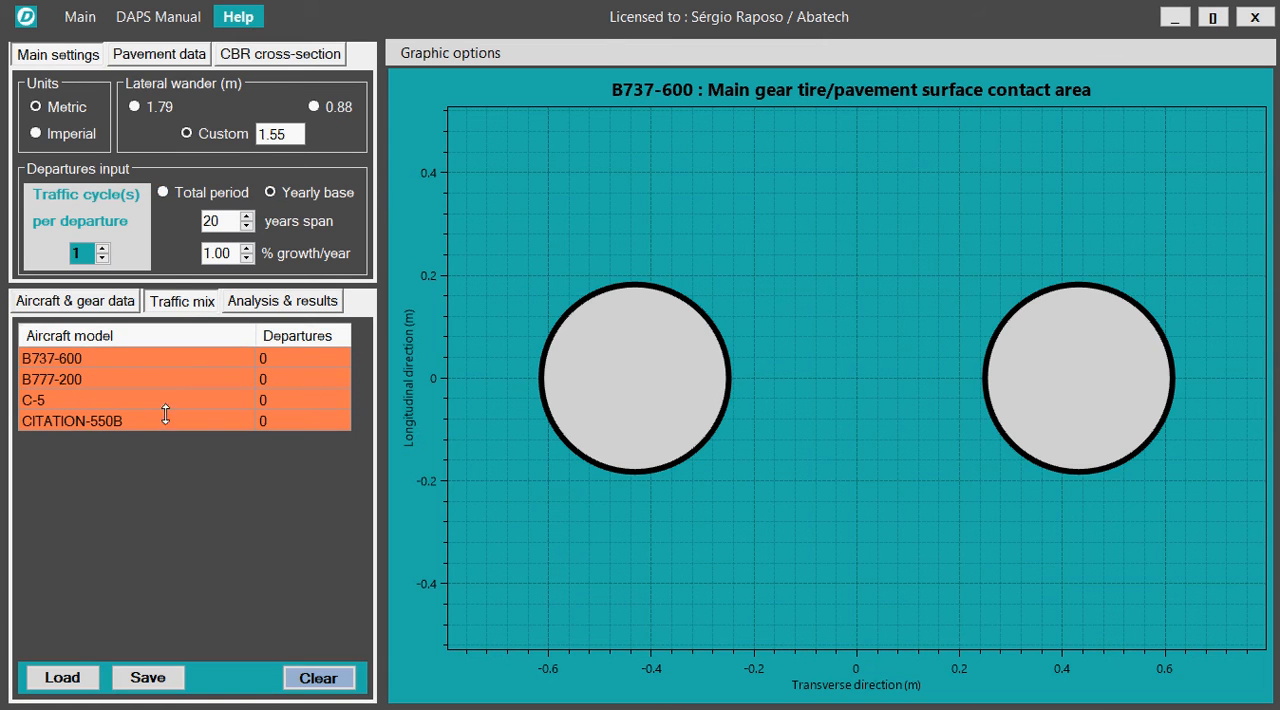
Set the departures input to a yearly base over a 20-year span with 3% growth per year.
click(325, 190)
drag(224, 222, 195, 225)
click(250, 249)
click(247, 250)
text(3)
click(217, 222)
Set the departures to 500 for the B737-600, 756 for the B777-200, 150 for the C-5 and 2500 for the CITATION-550B.
click(280, 362)
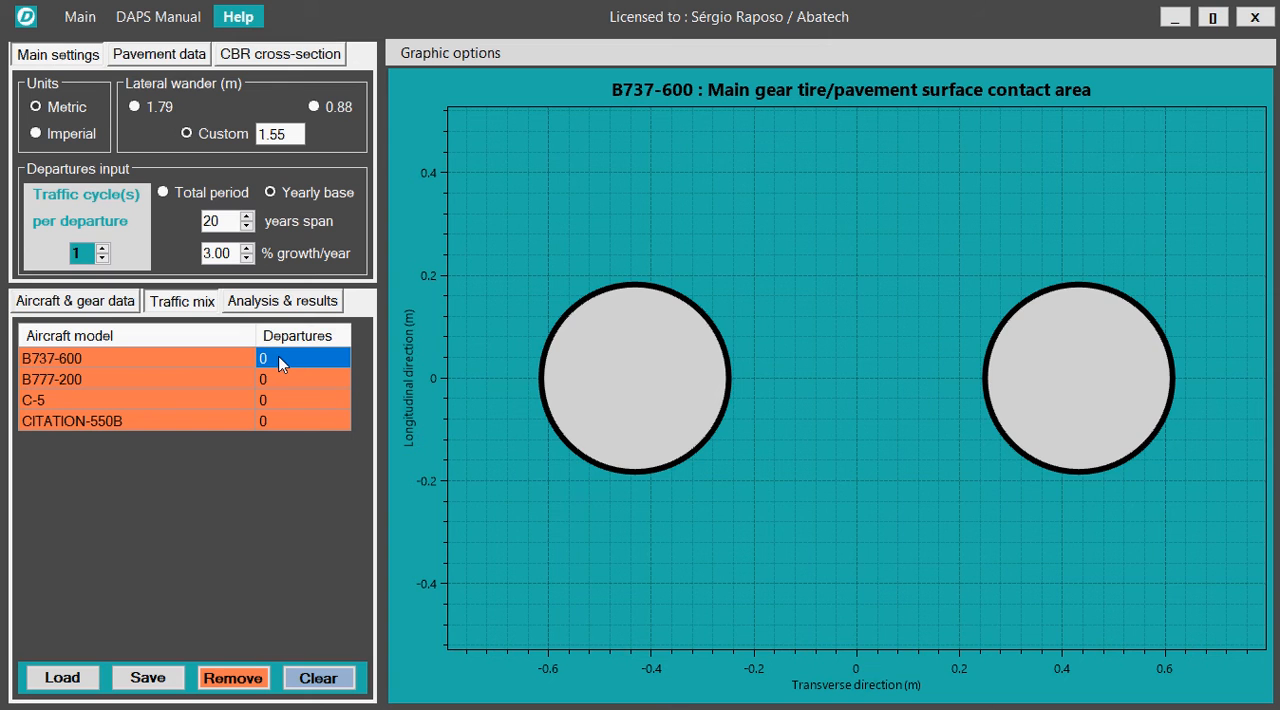
text(500)
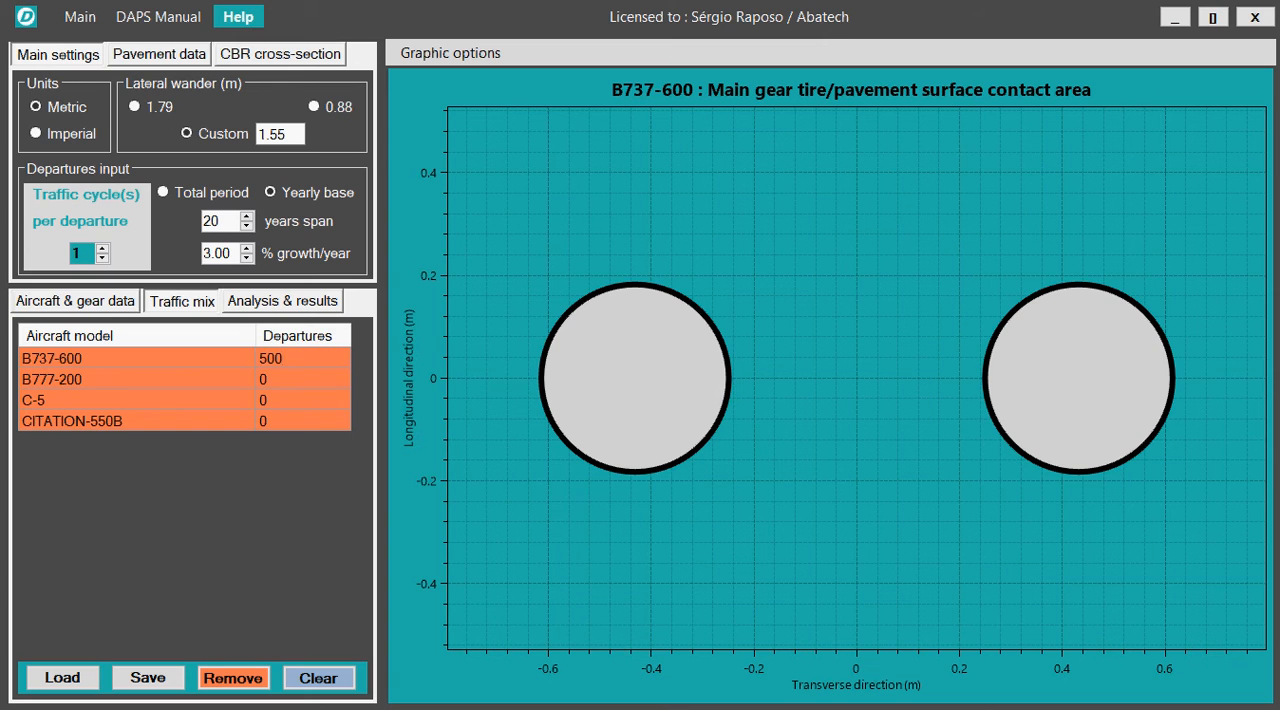
click(279, 379)
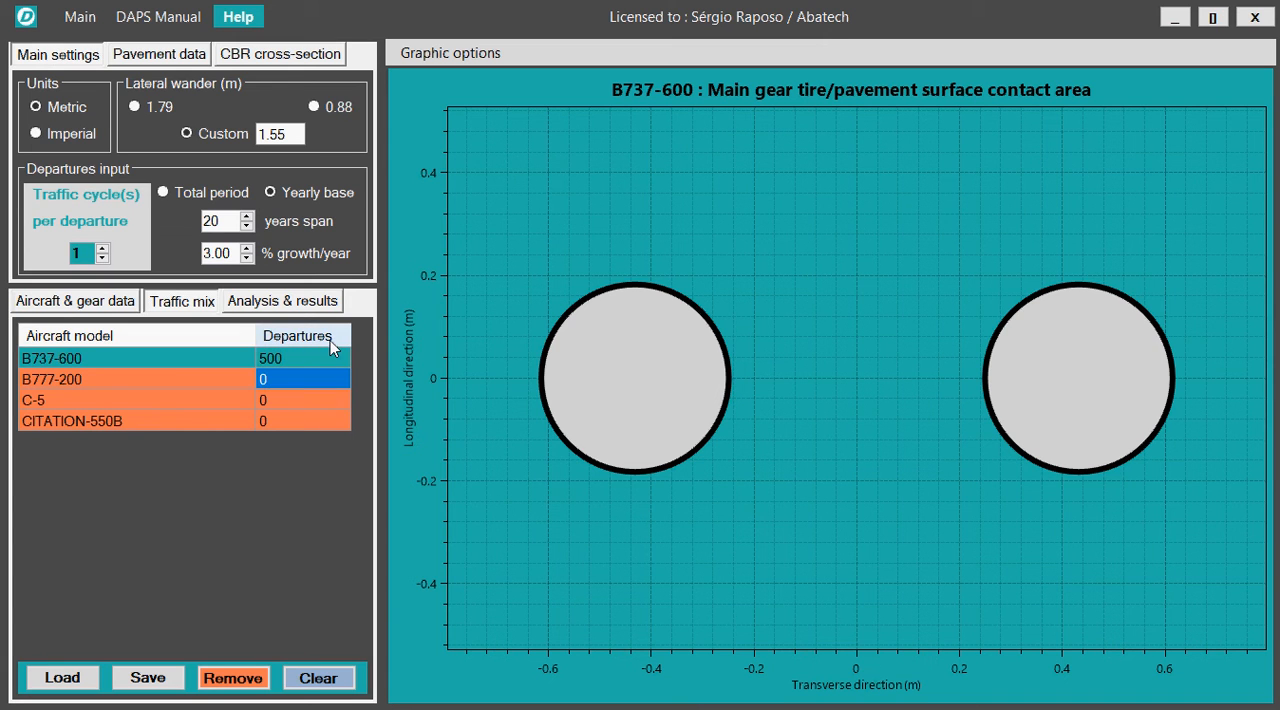
text(756)
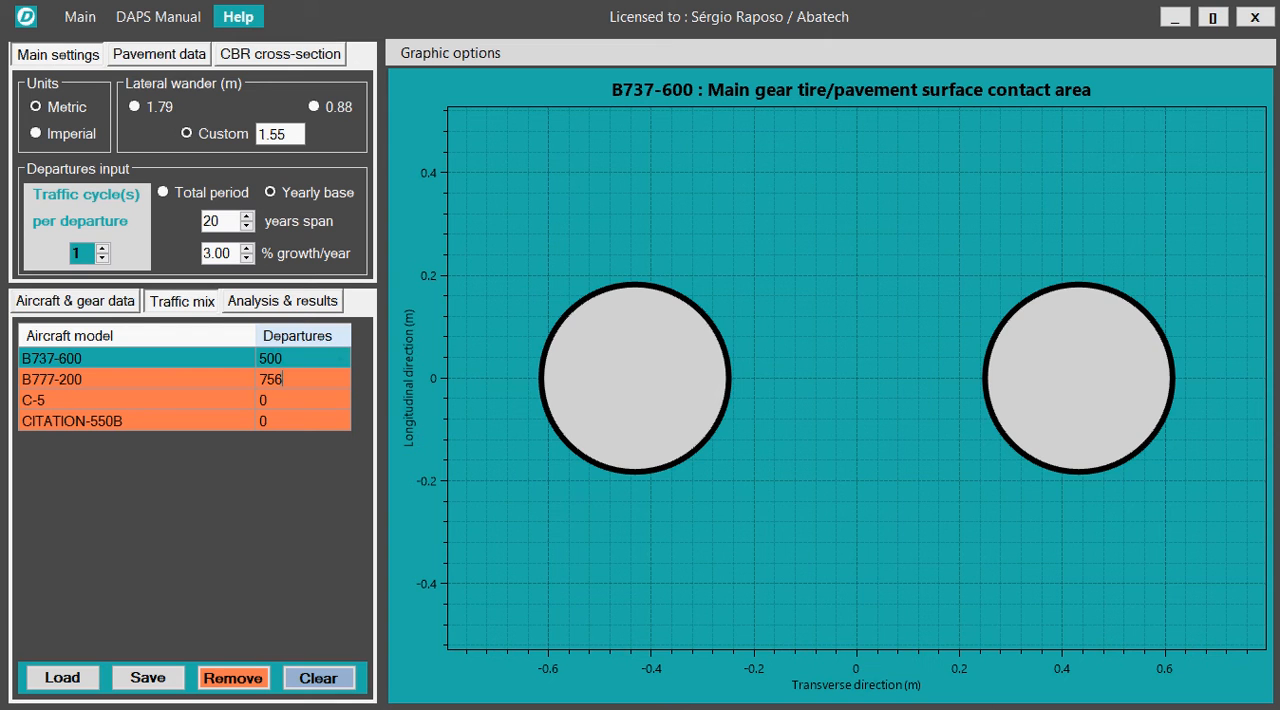
click(294, 400)
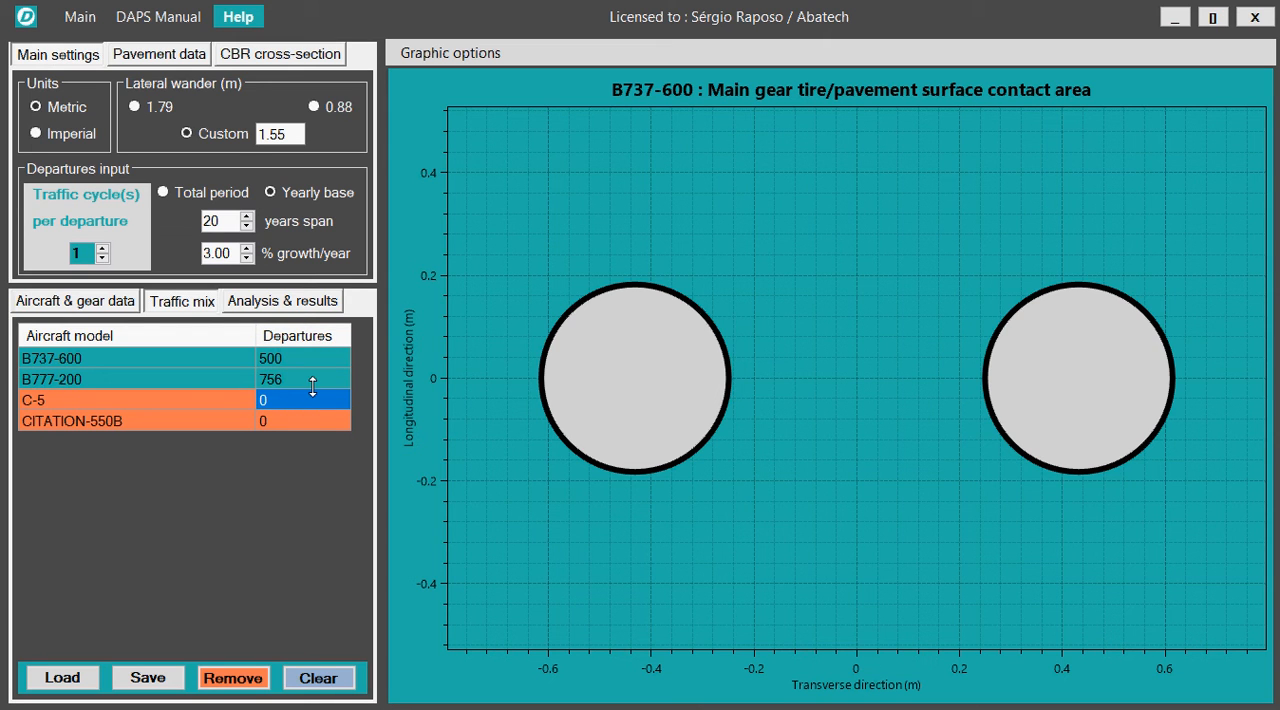
text(15)
click(288, 422)
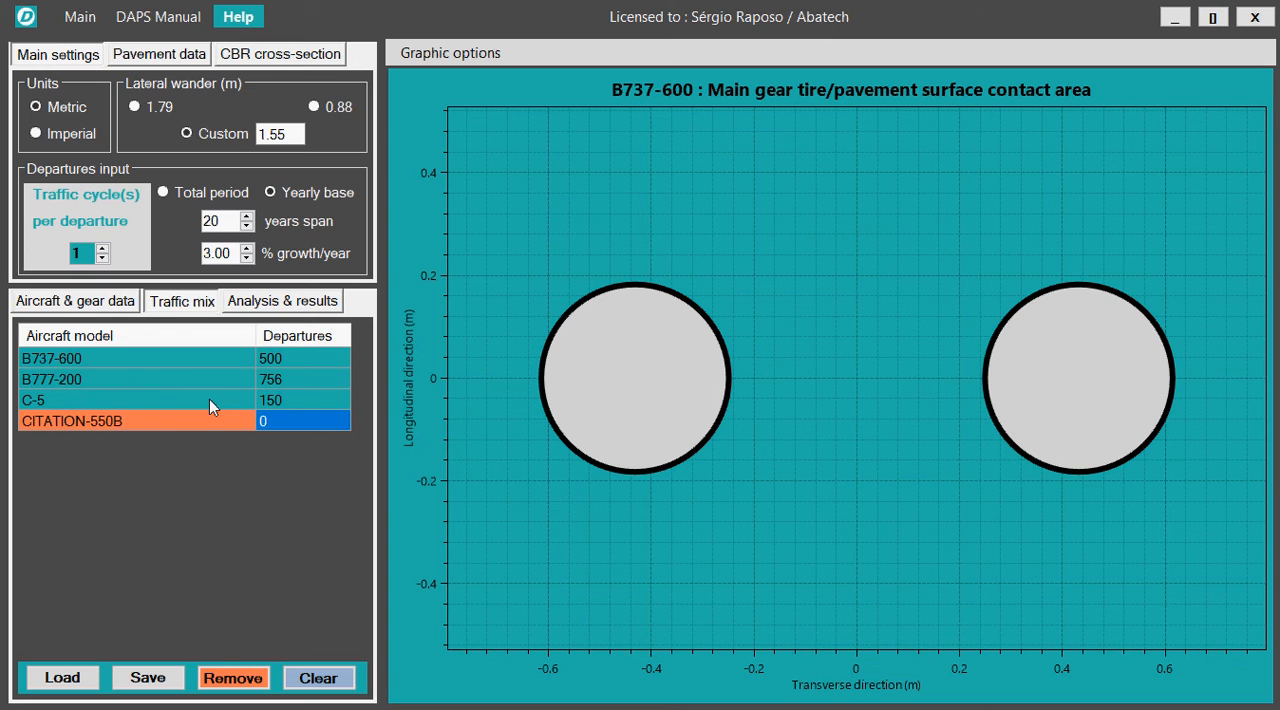
text(00)
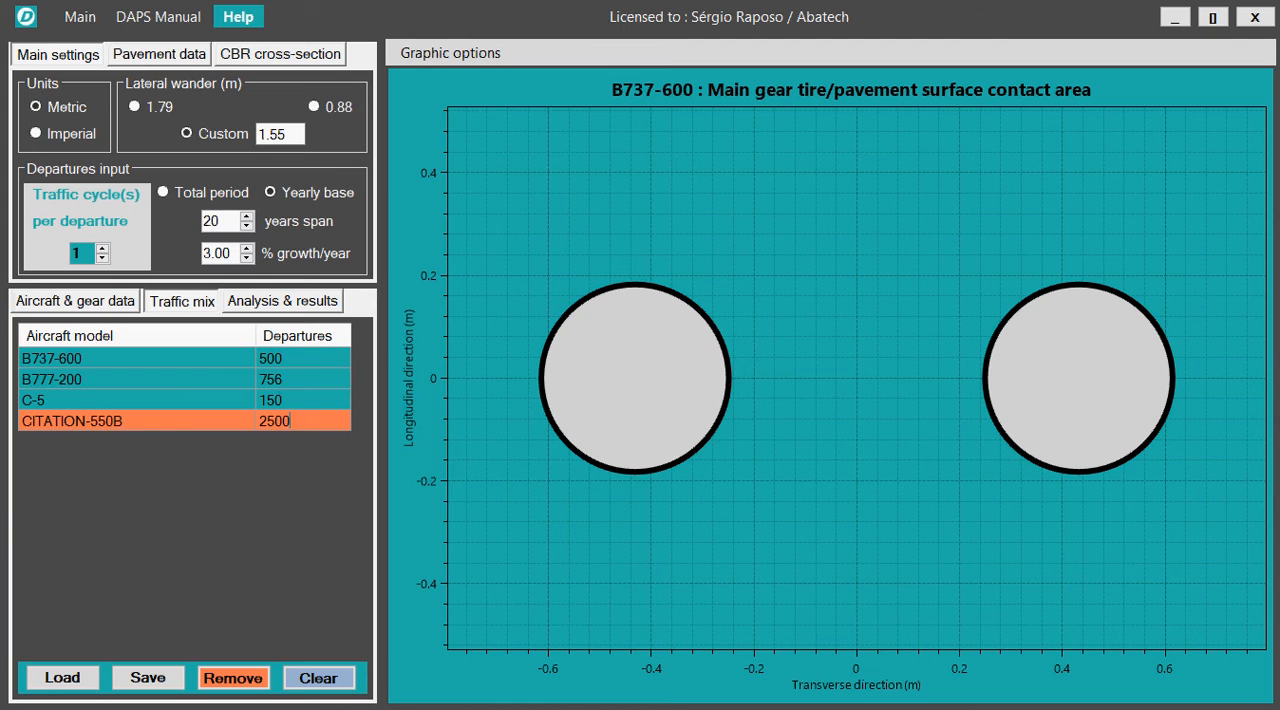
click(216, 381)
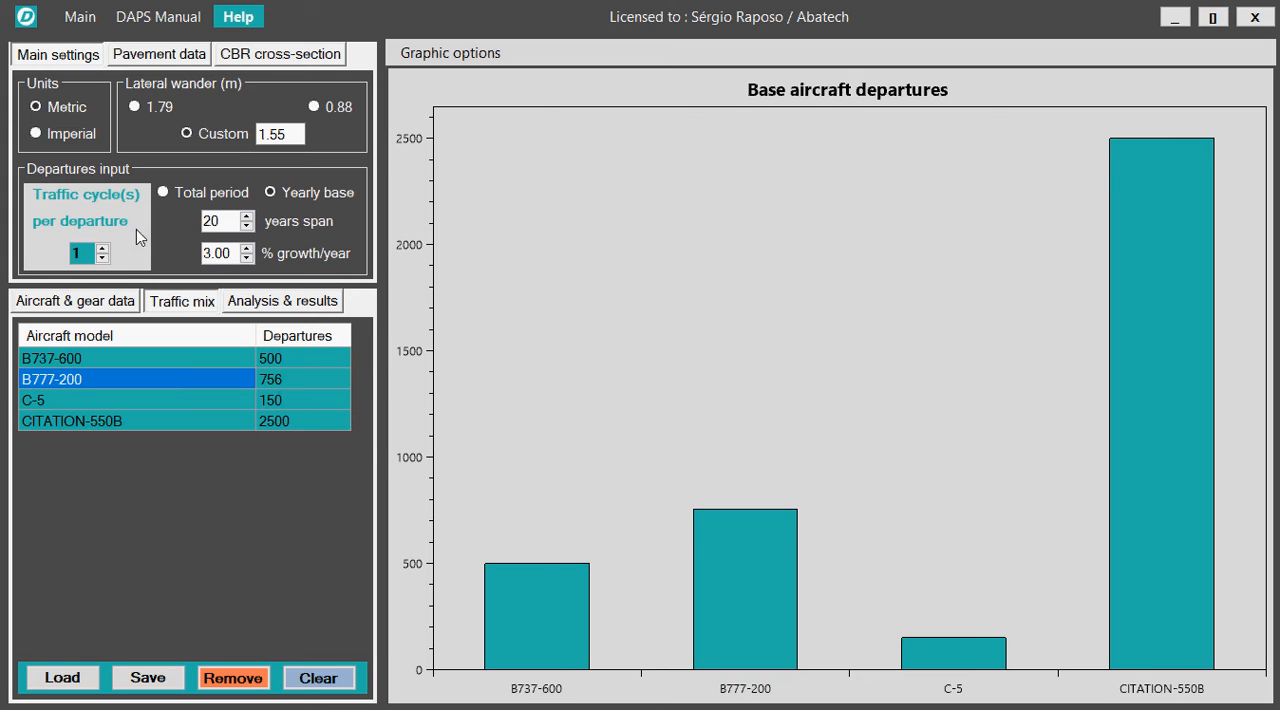
click(102, 248)
click(104, 247)
click(103, 259)
click(103, 258)
Load the pavement structure from the file PCR pavement section.ctd into the pavement data.
click(174, 60)
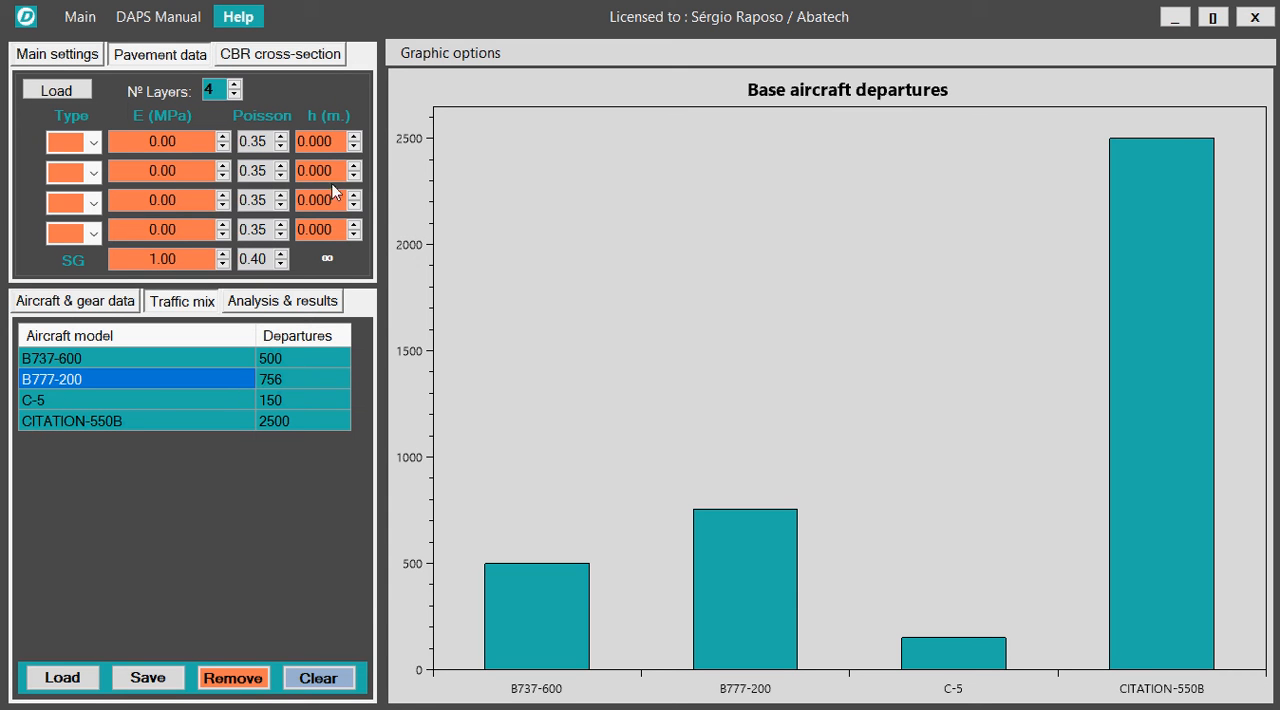
click(58, 91)
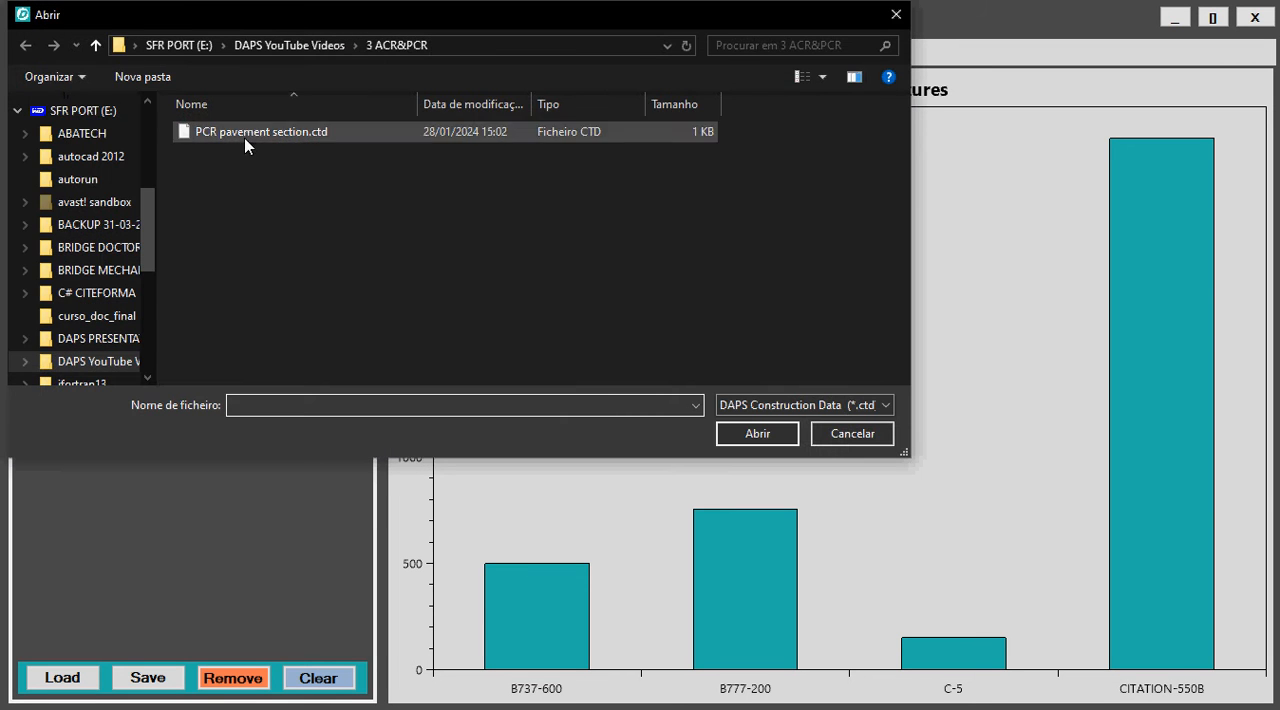
click(207, 135)
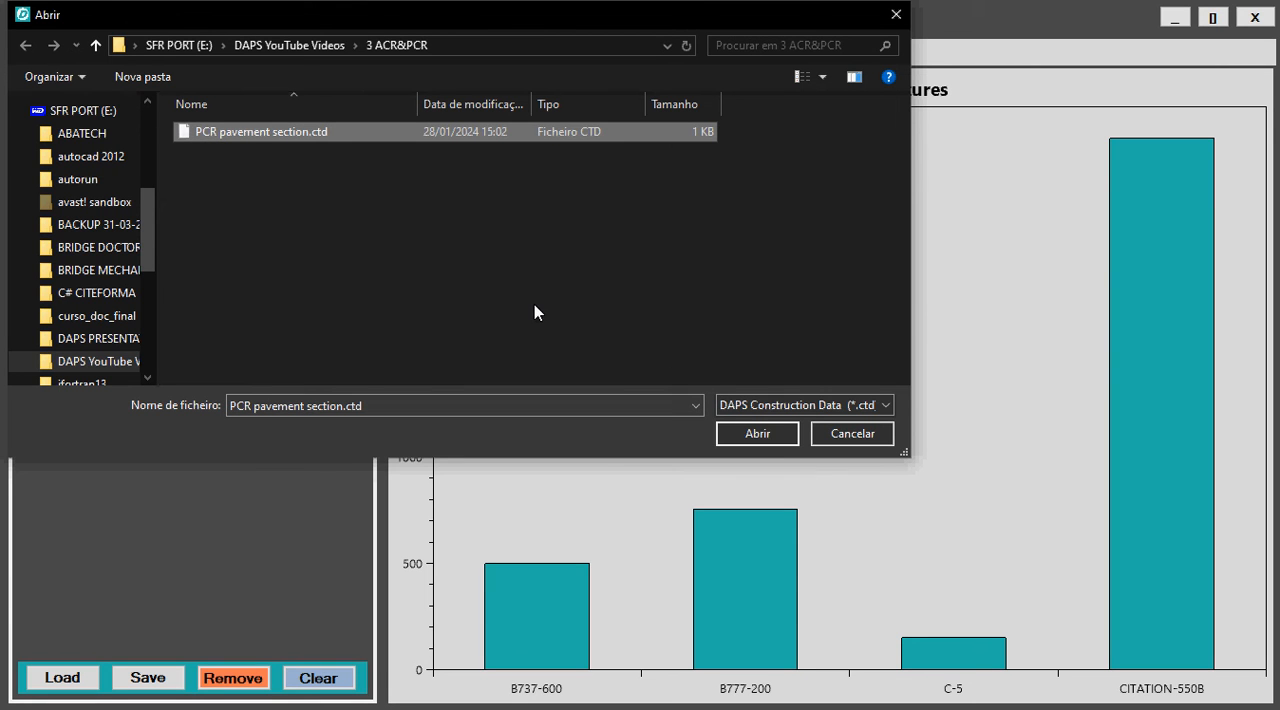
click(758, 433)
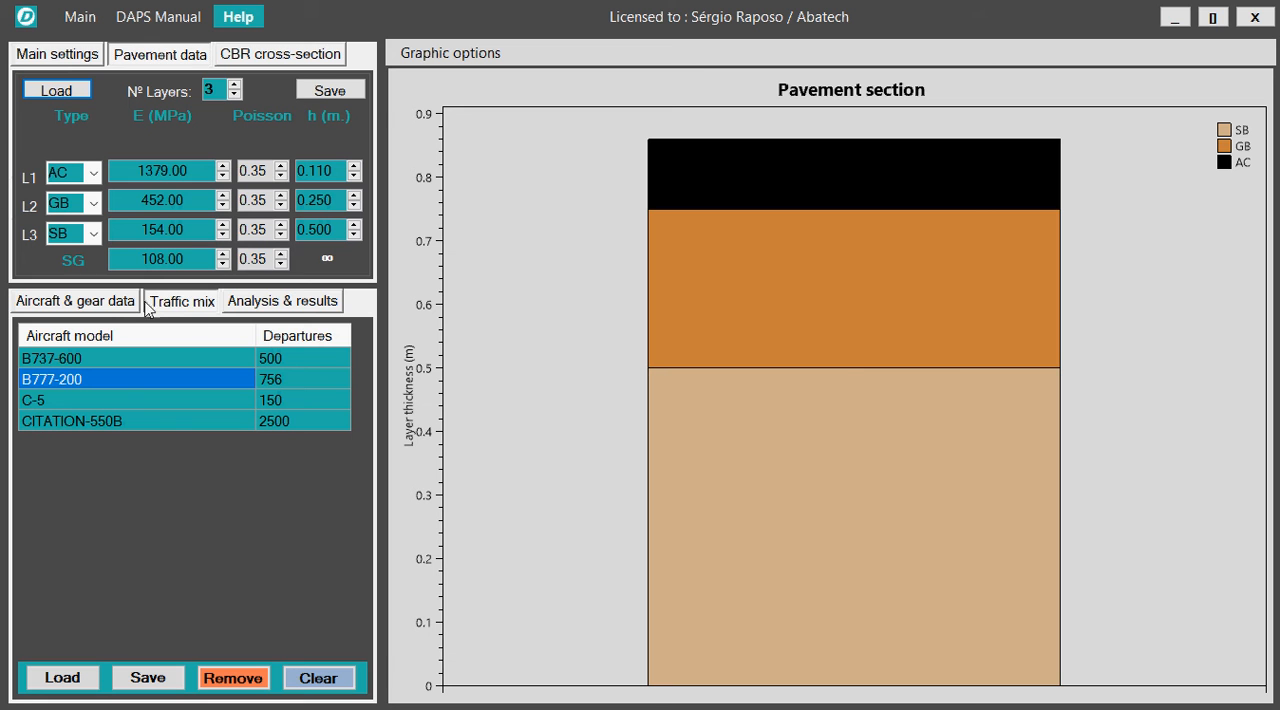
Load the aircraft traffic mix from the file Airport traffic.atm.
click(73, 680)
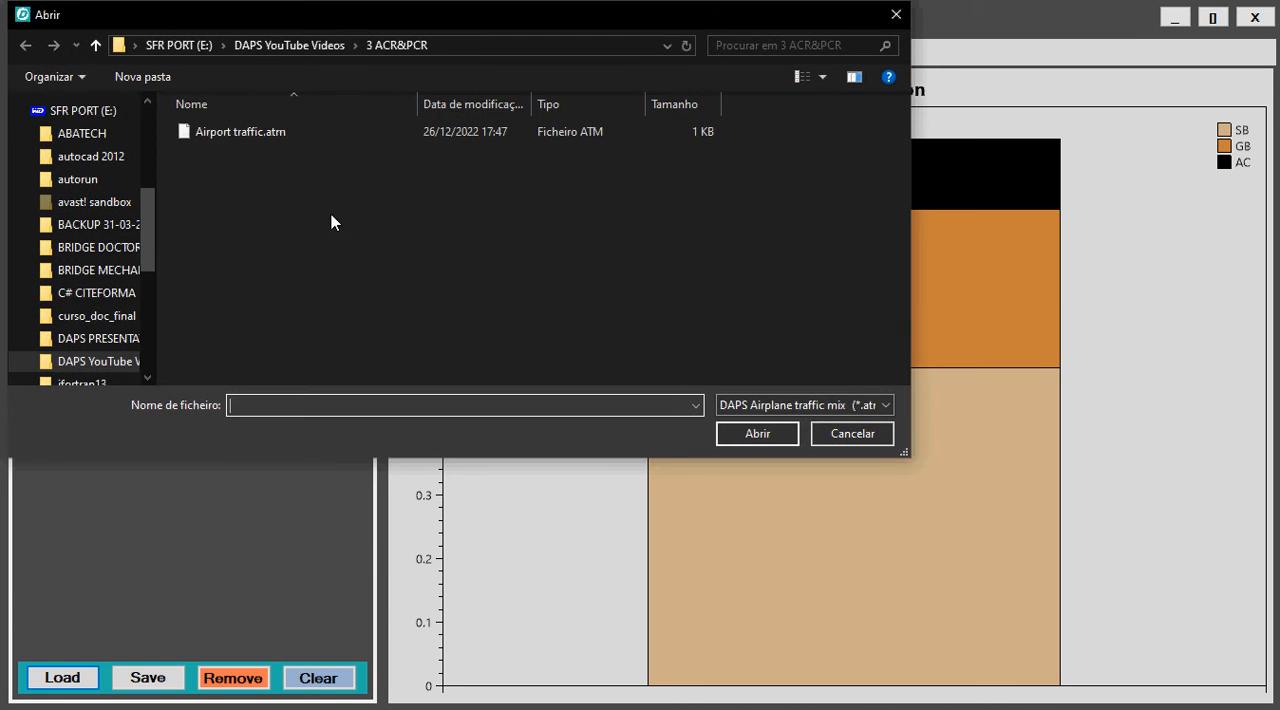
click(215, 135)
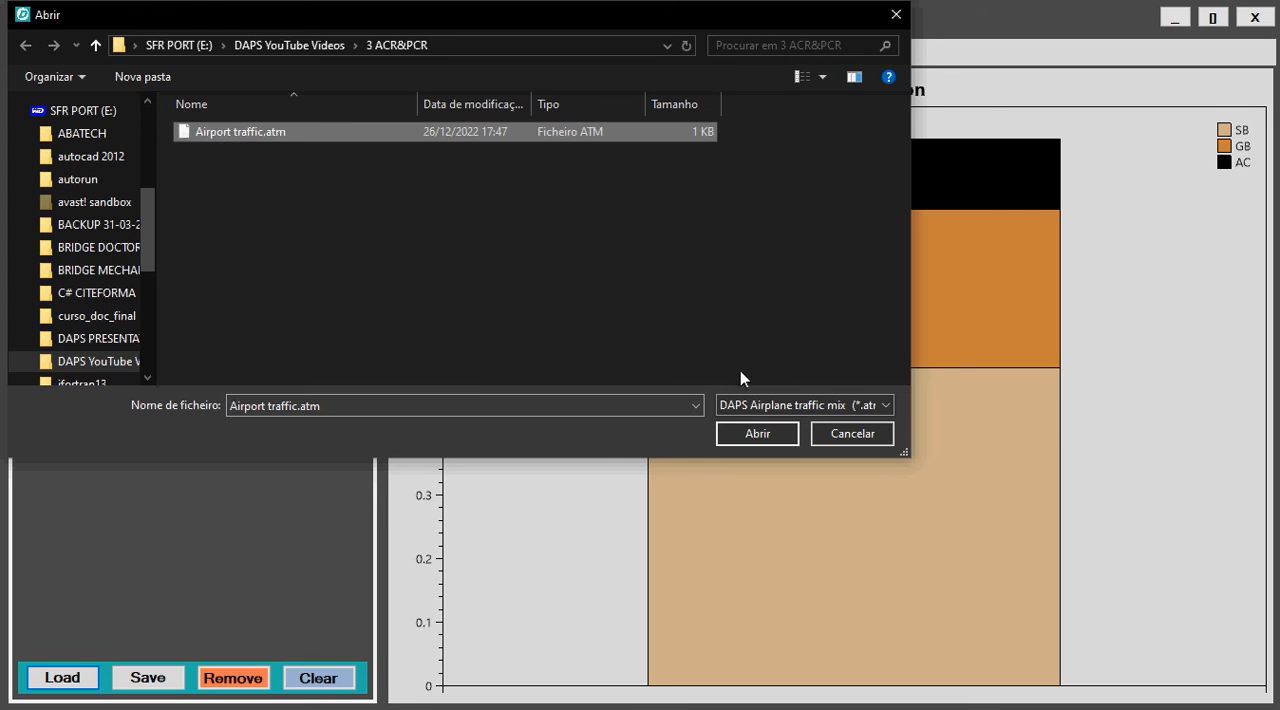
click(764, 434)
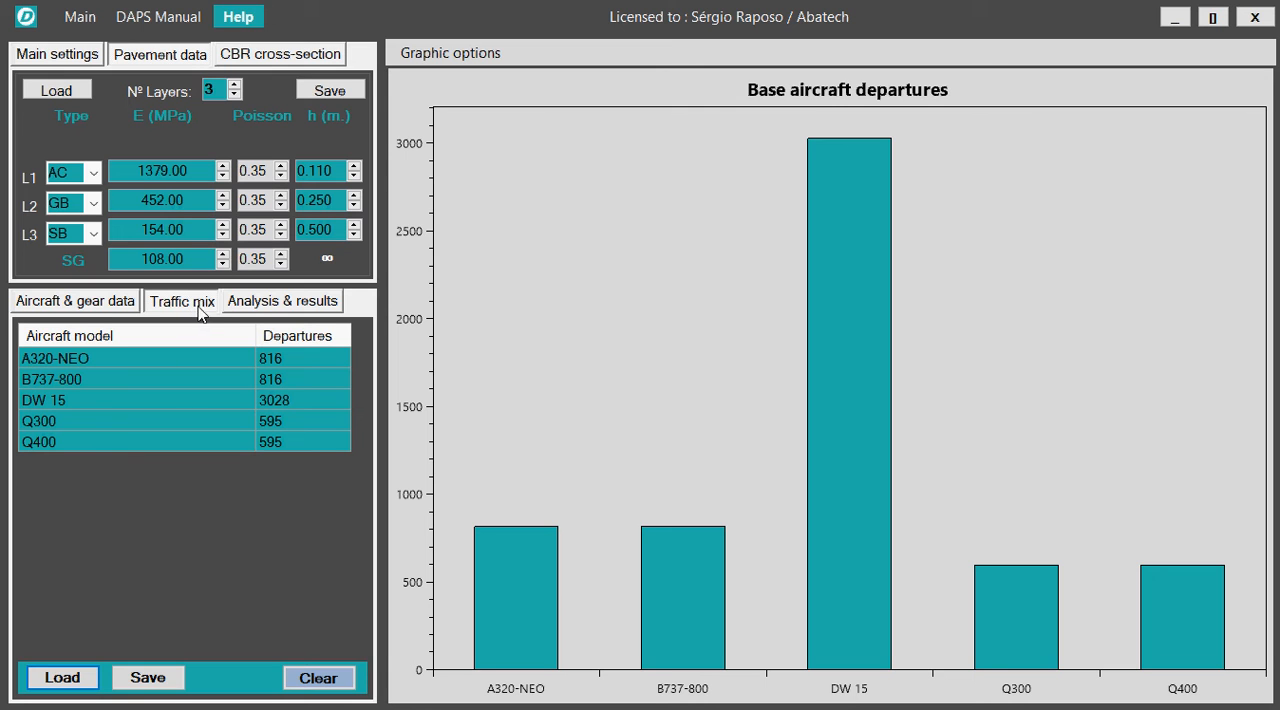
Run the PCR analysis for the loaded traffic mix and copy the results table to the clipboard.
click(285, 304)
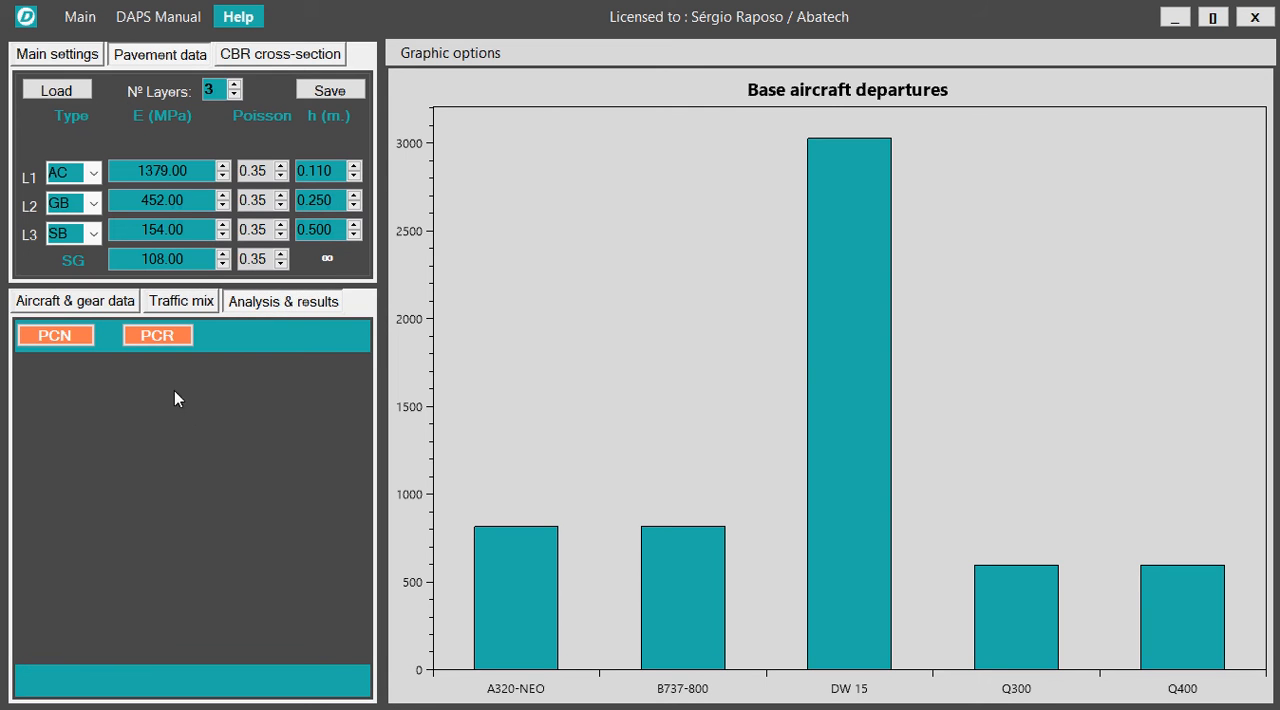
click(167, 338)
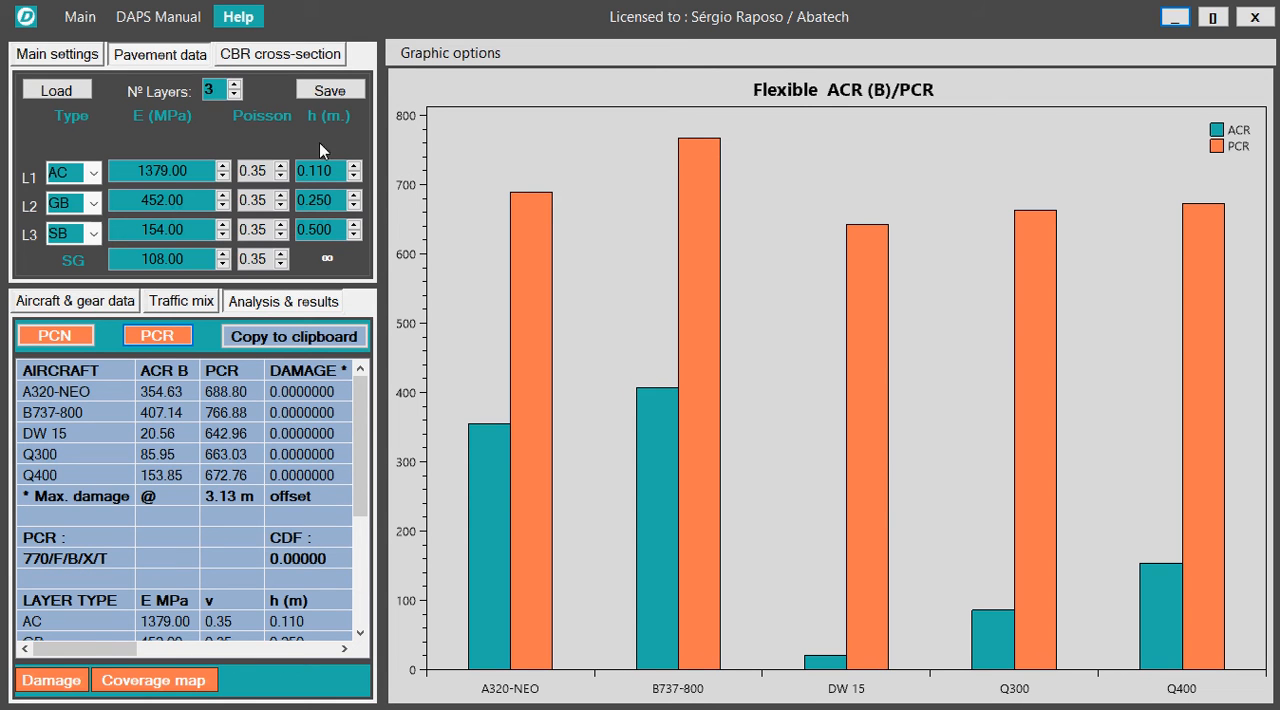
click(181, 304)
click(257, 304)
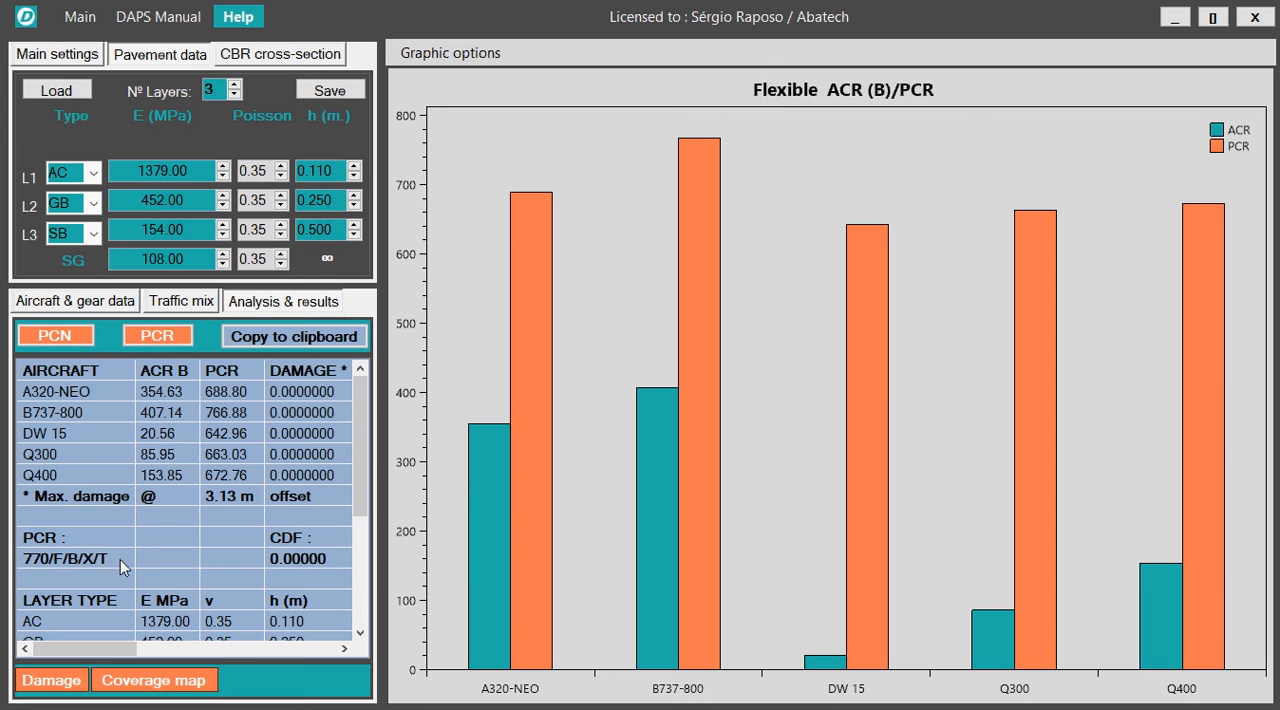
mouse_move(104, 647)
mouse_down()
mouse_move(268, 647)
mouse_move(111, 654)
mouse_move(95, 630)
mouse_up()
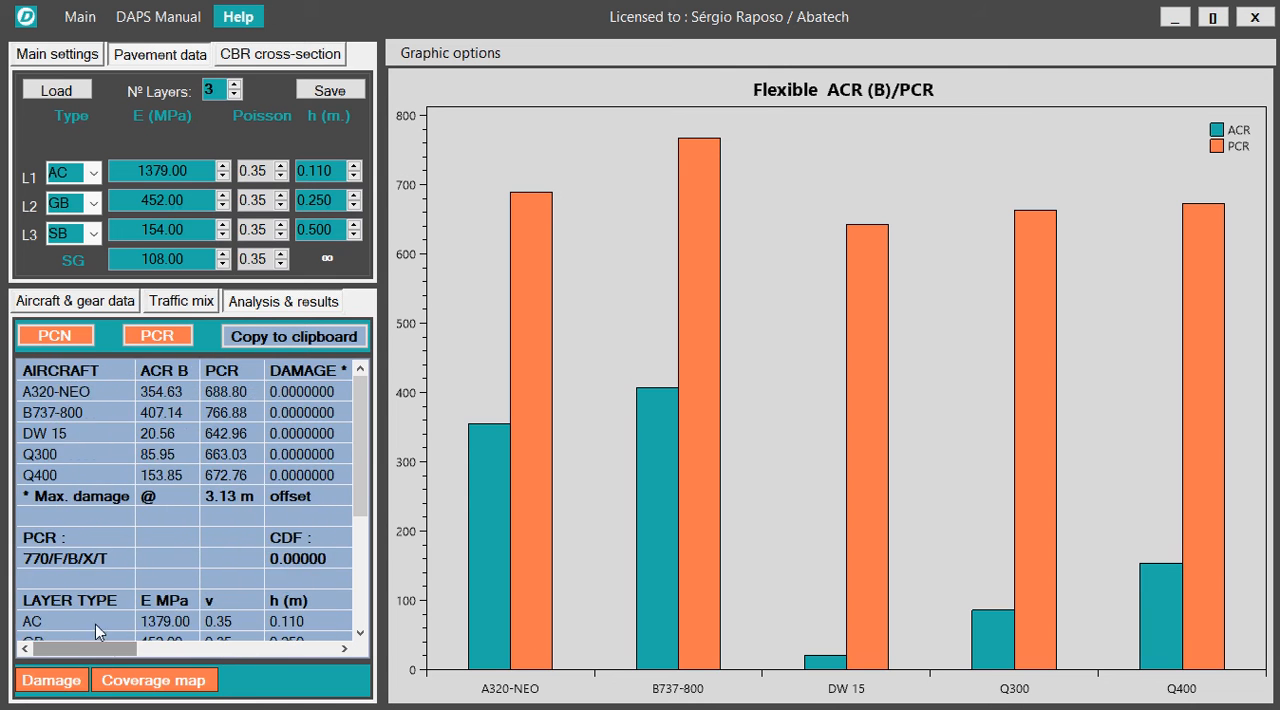
click(292, 340)
Examine the section damage and landing gear coverage plots together with the damage, departures and pass columns of the results table.
mouse_move(98, 649)
mouse_down()
mouse_move(118, 647)
mouse_move(76, 650)
mouse_up()
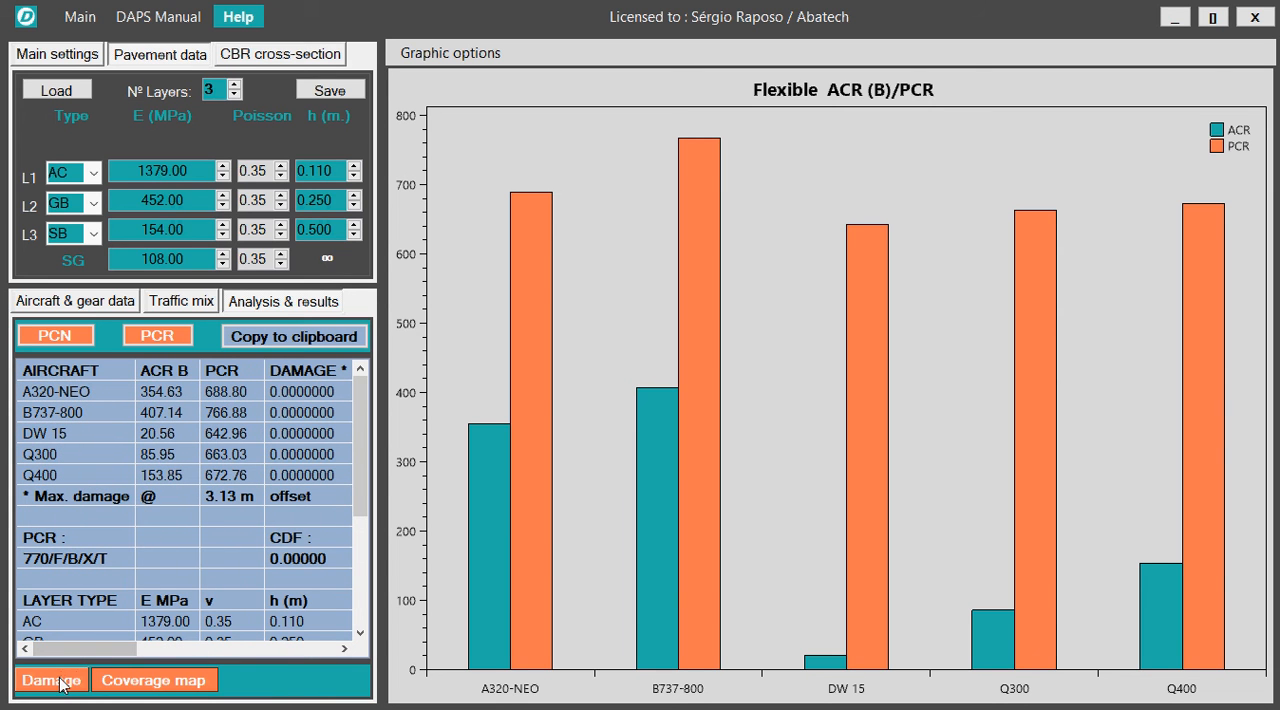
click(62, 684)
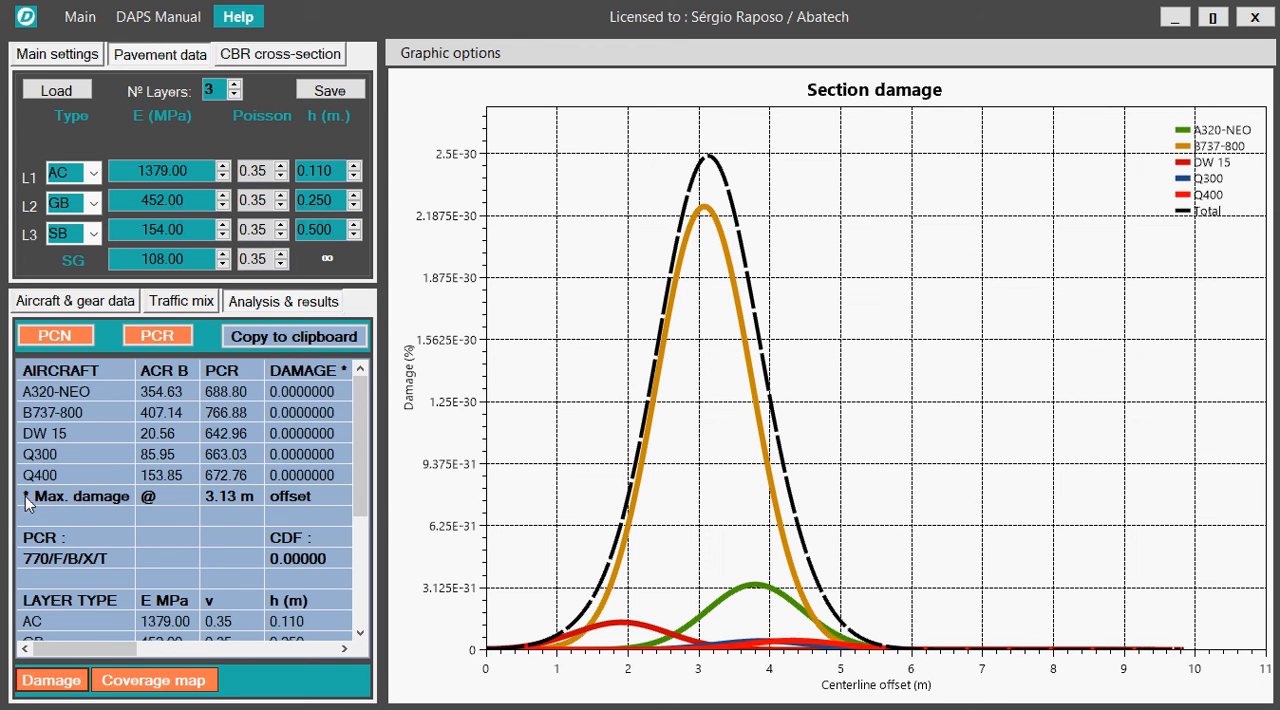
drag(110, 655, 153, 655)
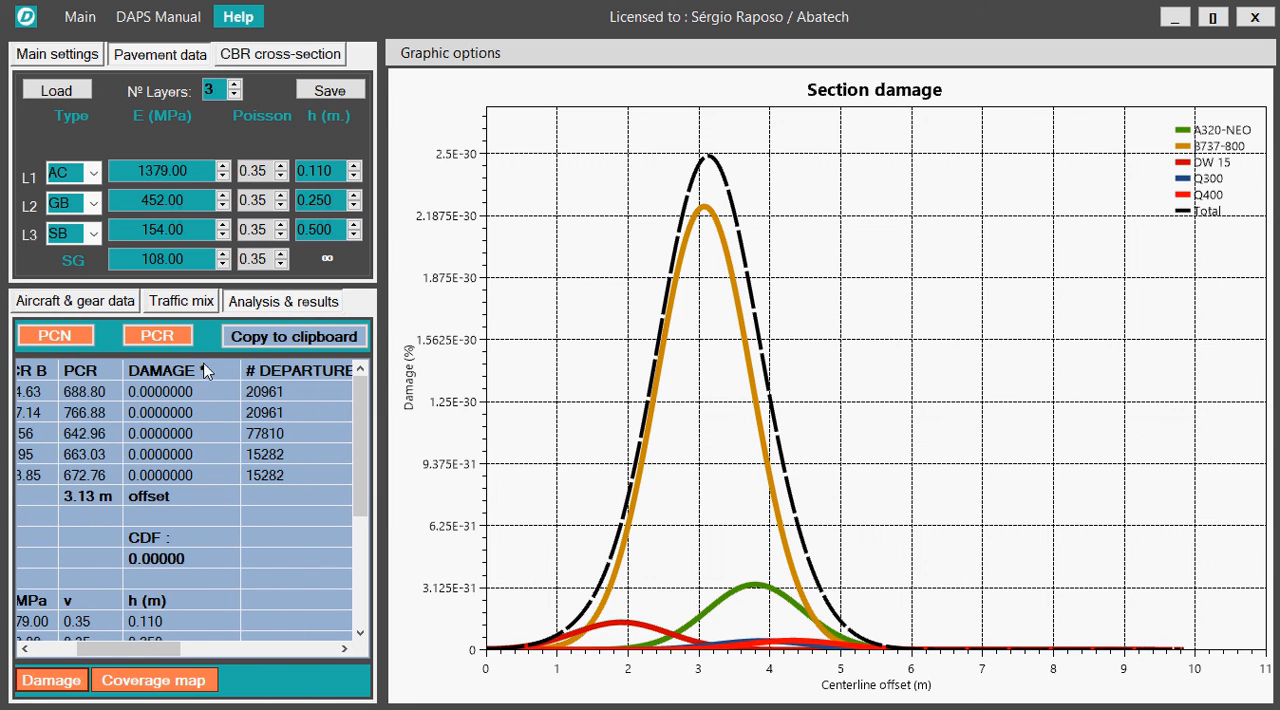
drag(140, 648, 168, 648)
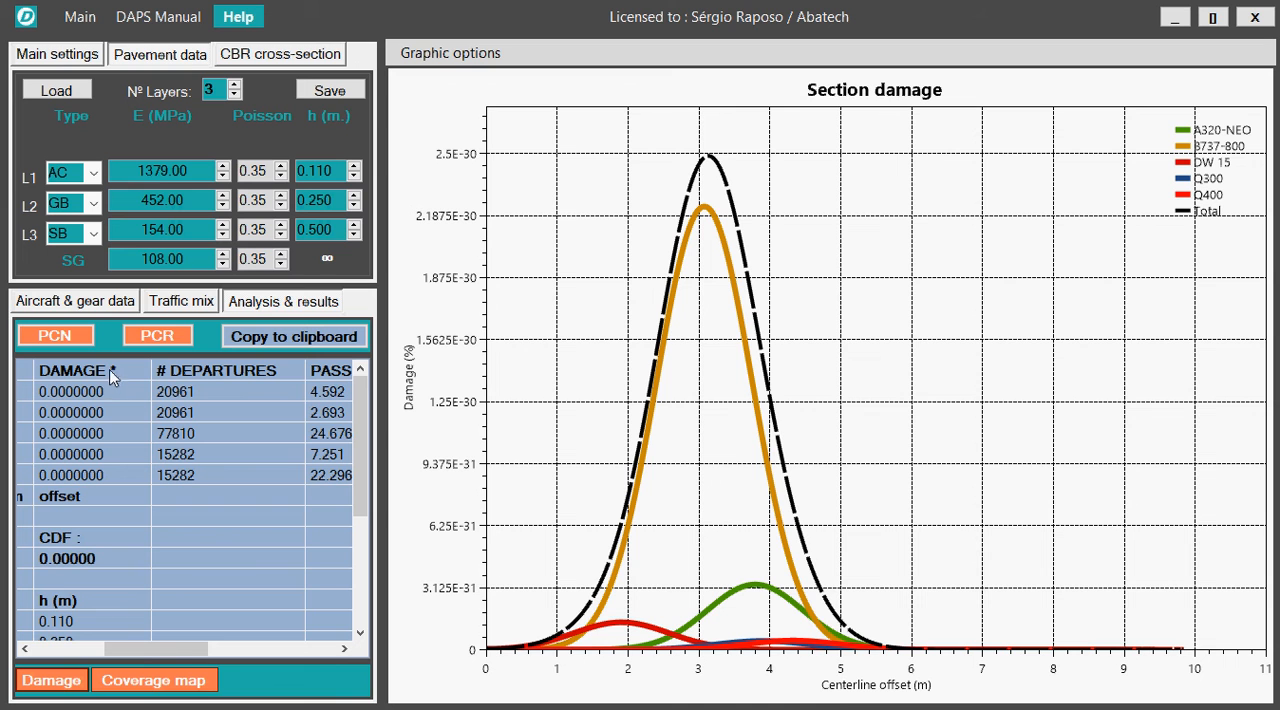
drag(185, 648, 90, 648)
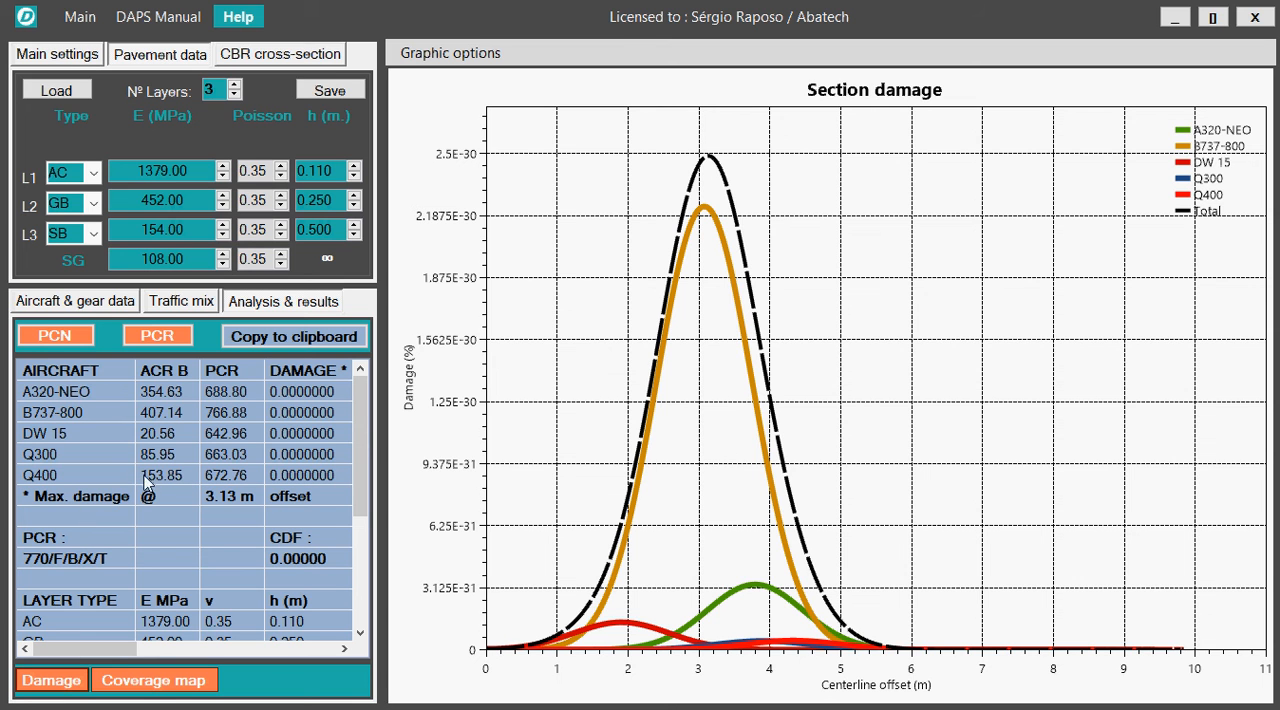
click(153, 681)
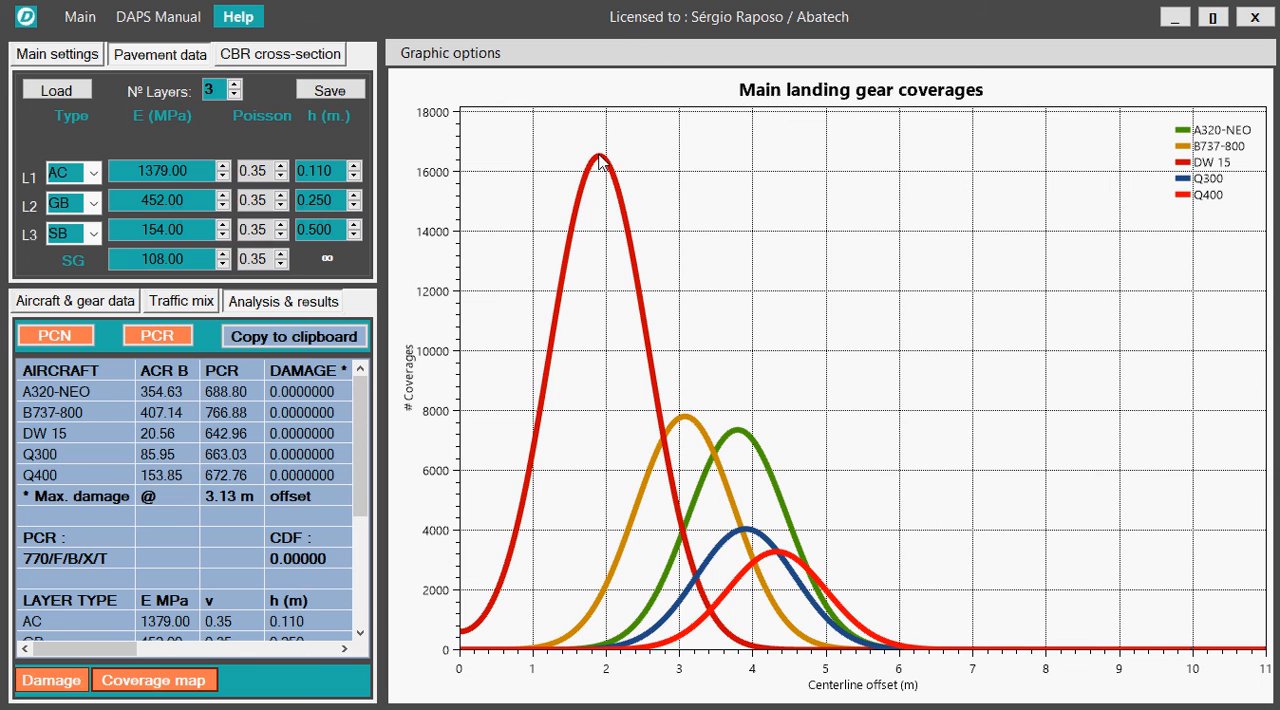
click(57, 687)
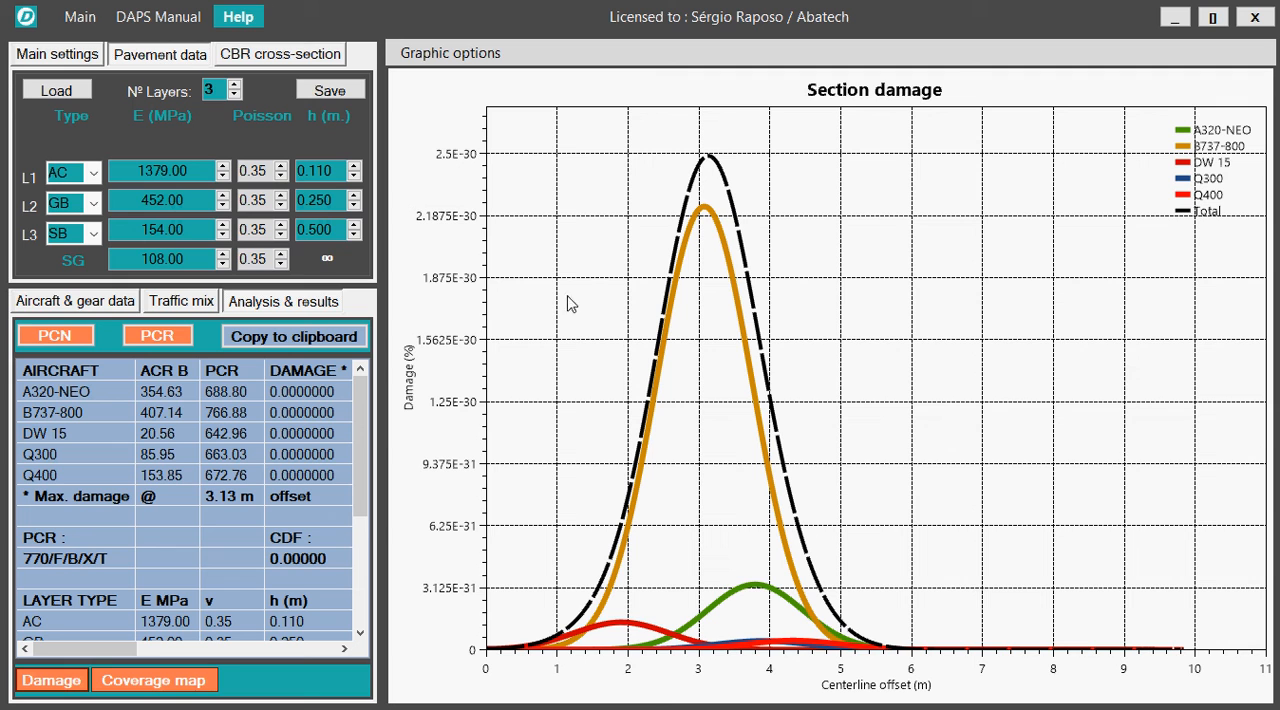
Plot the B737-800's subgrade vertical strain as a 3D surface and inspect it enlarged from different angles.
click(58, 413)
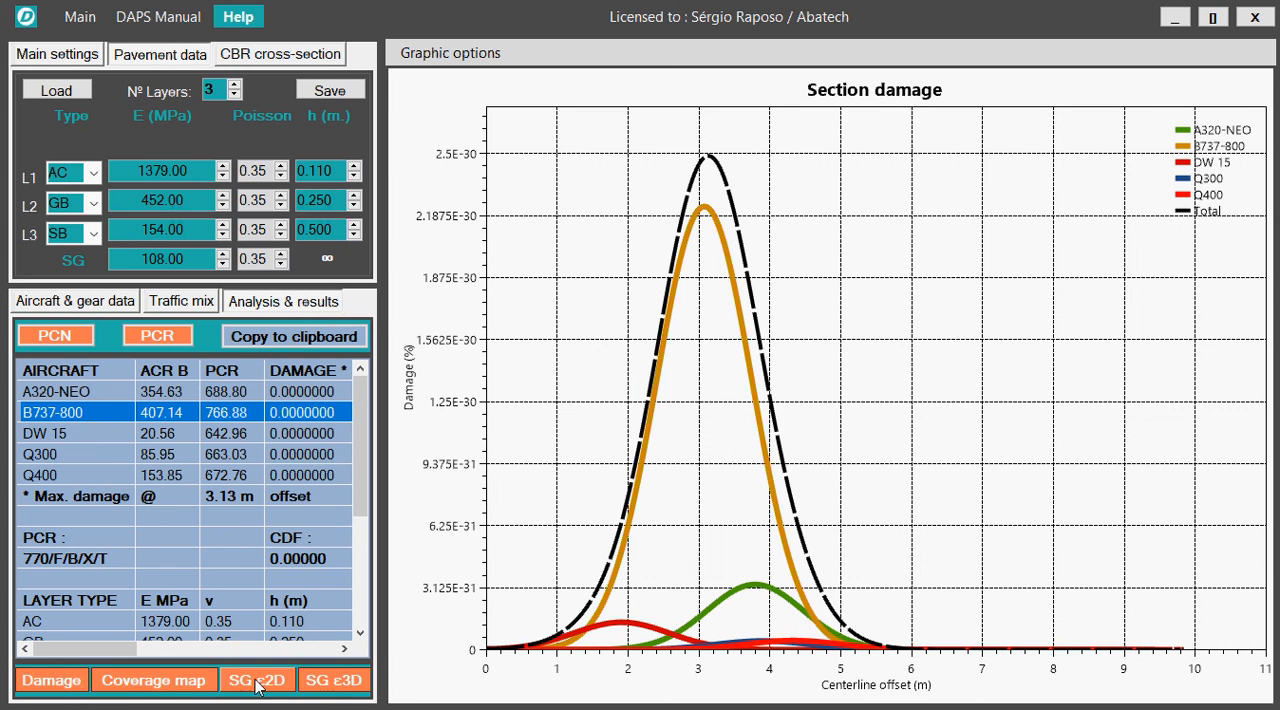
click(336, 684)
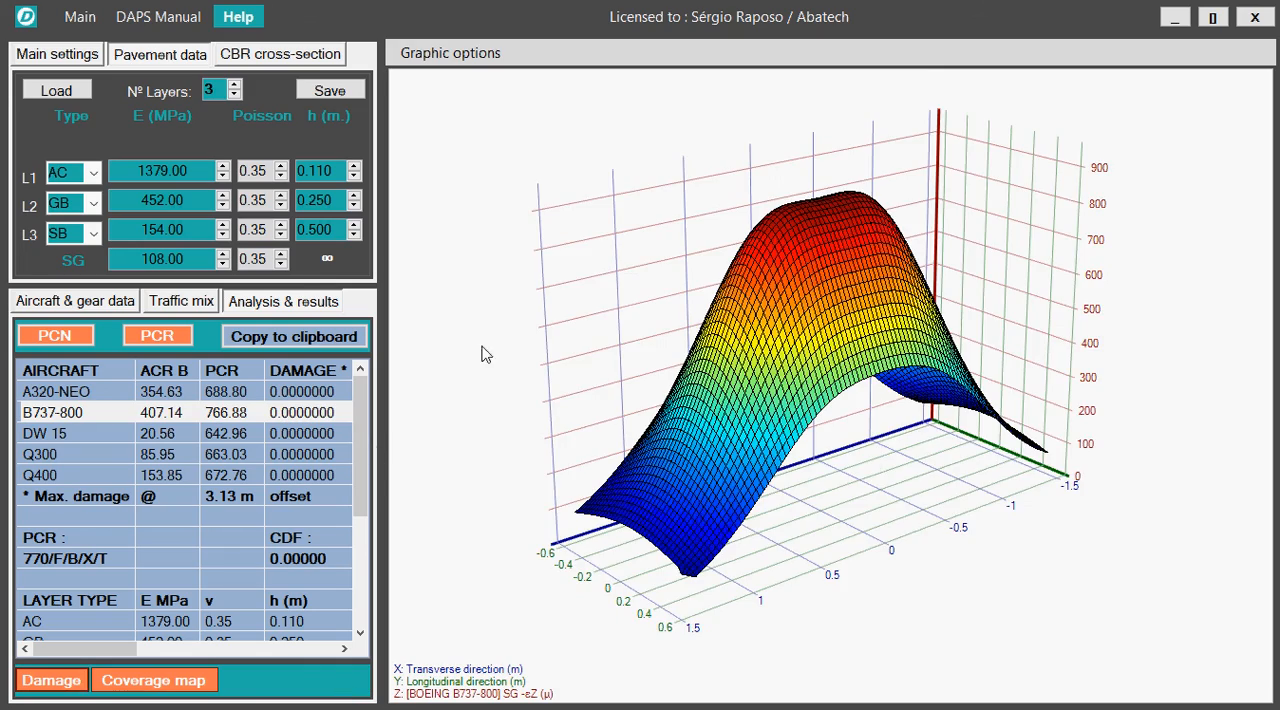
drag(890, 262, 990, 385)
drag(903, 370, 970, 383)
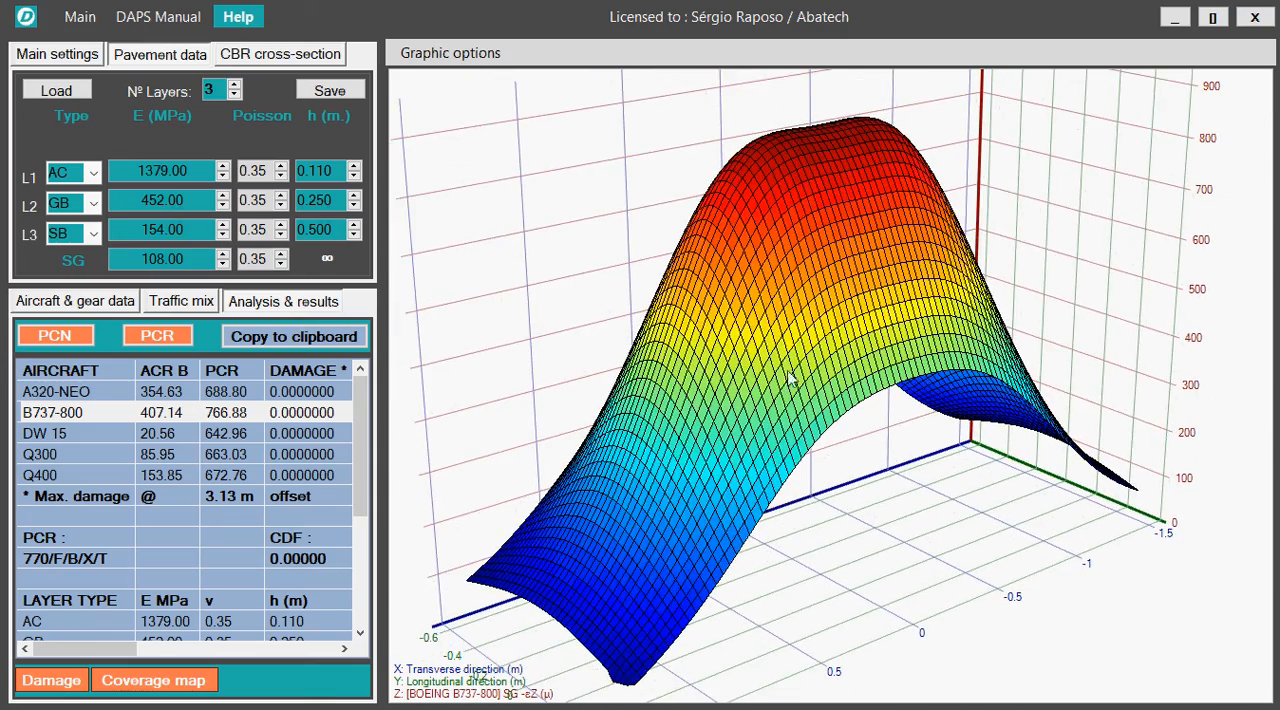
drag(918, 391, 855, 427)
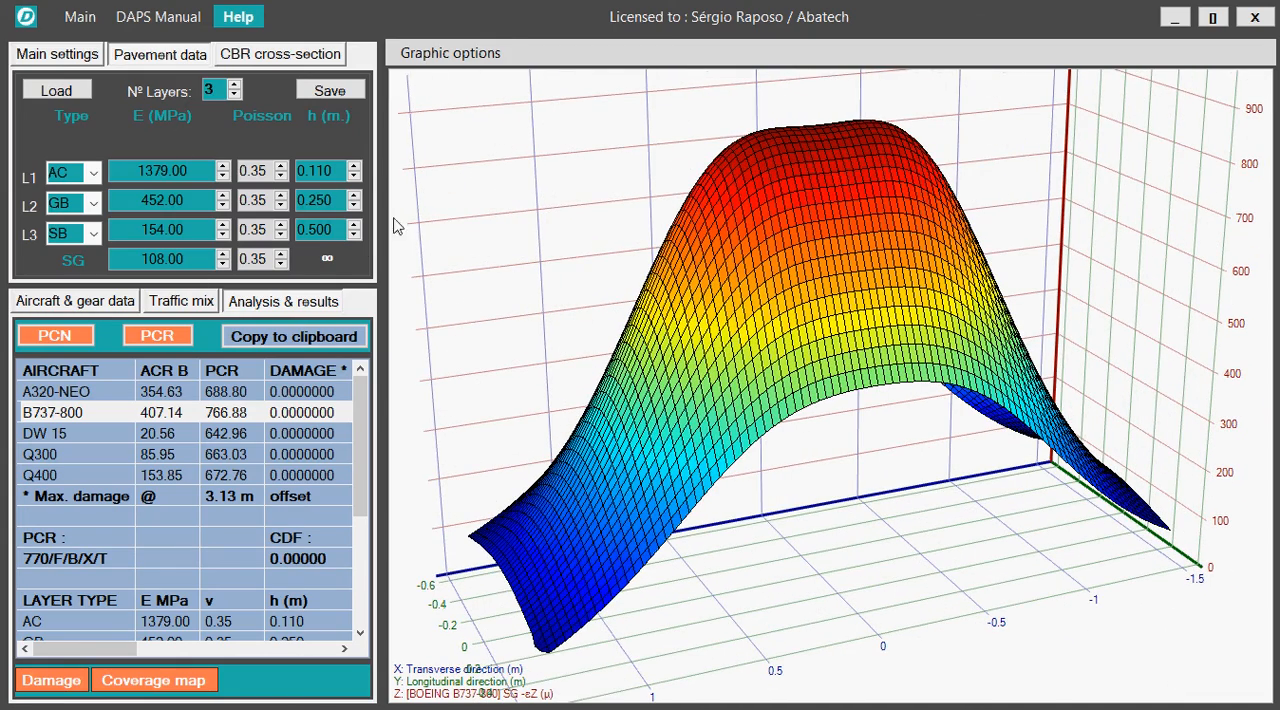
View the B737-800's 3D strain surface in full window and restore the normal layout.
click(448, 53)
click(447, 78)
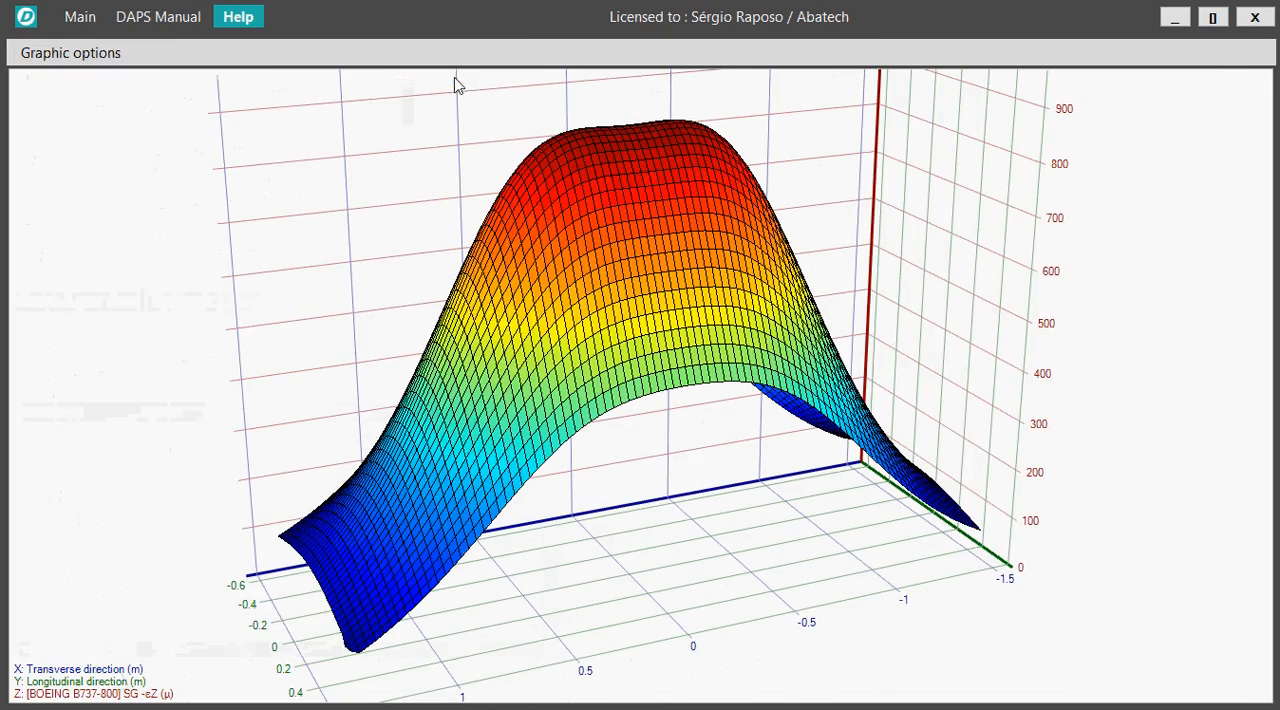
drag(792, 346, 798, 364)
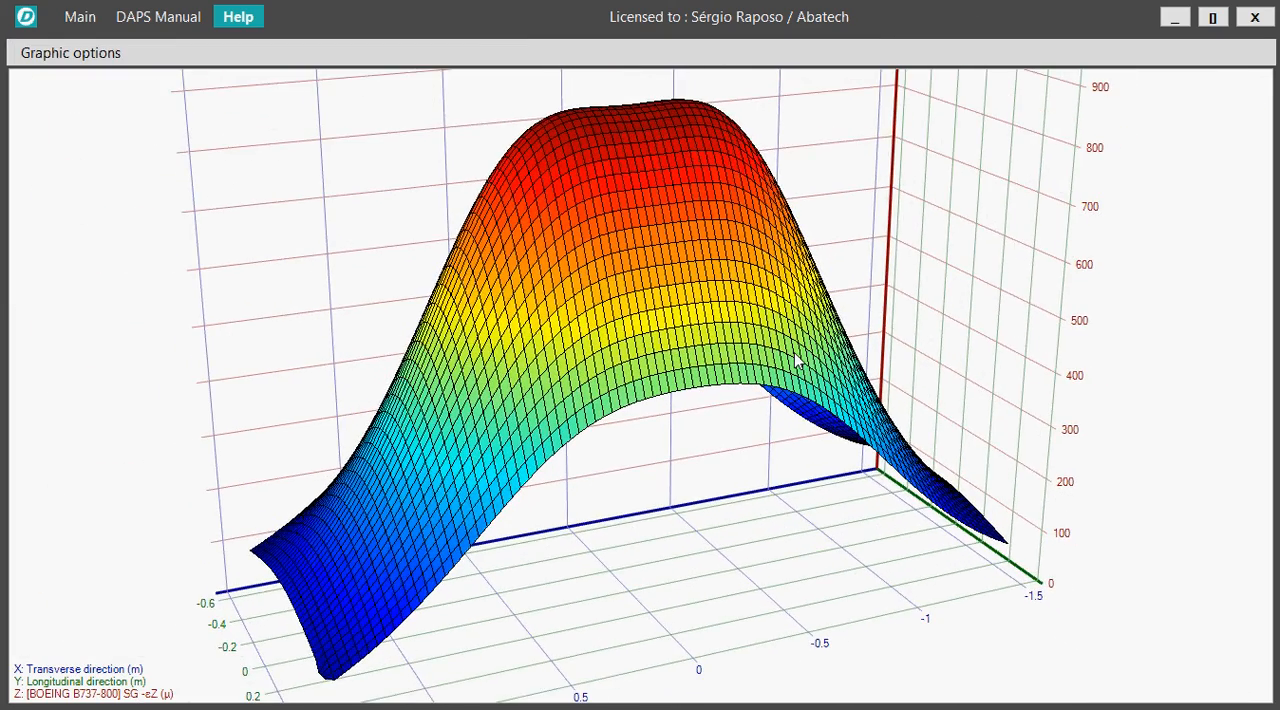
click(70, 54)
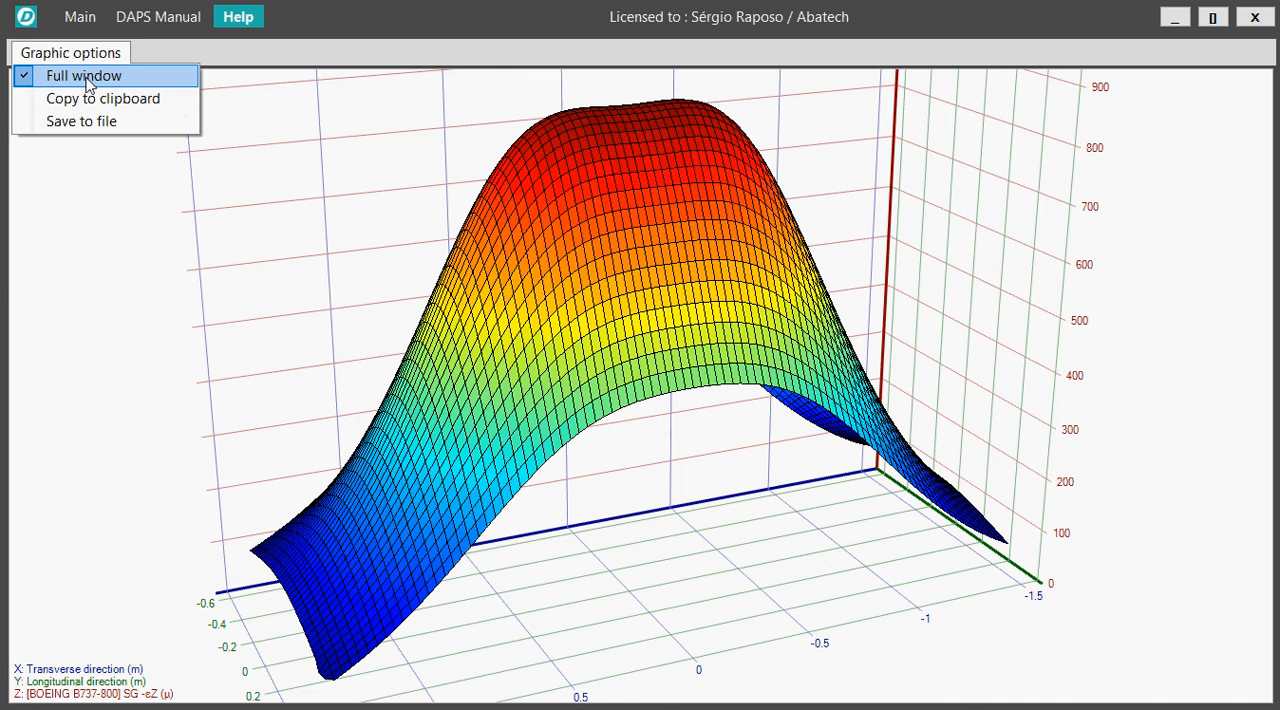
click(87, 80)
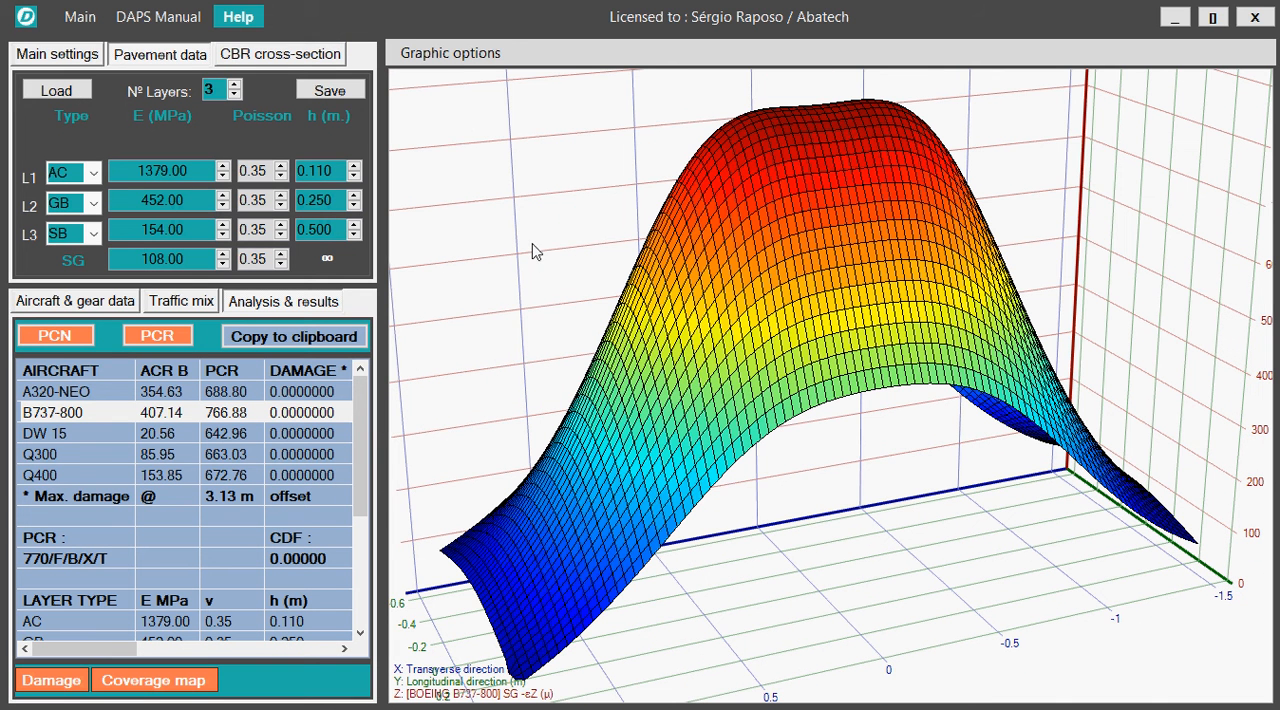
click(435, 57)
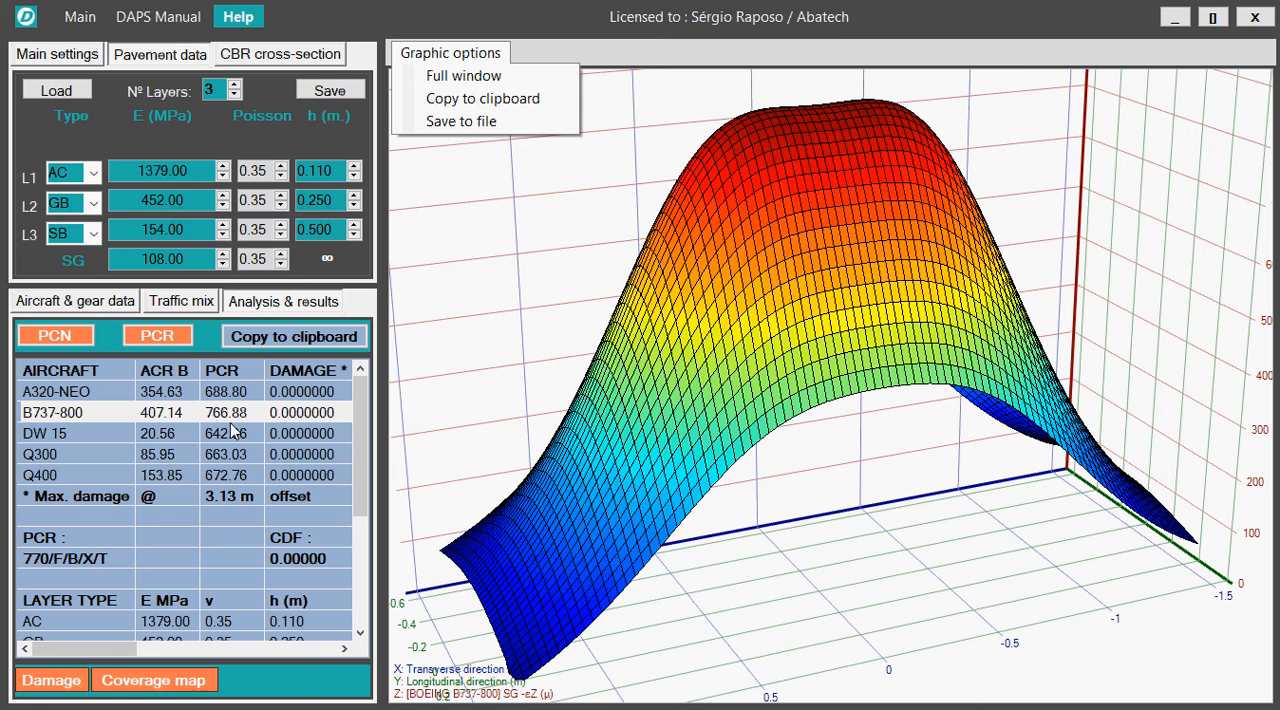
Plot the A320-NEO's subgrade vertical strain as a 2D colour map.
click(57, 396)
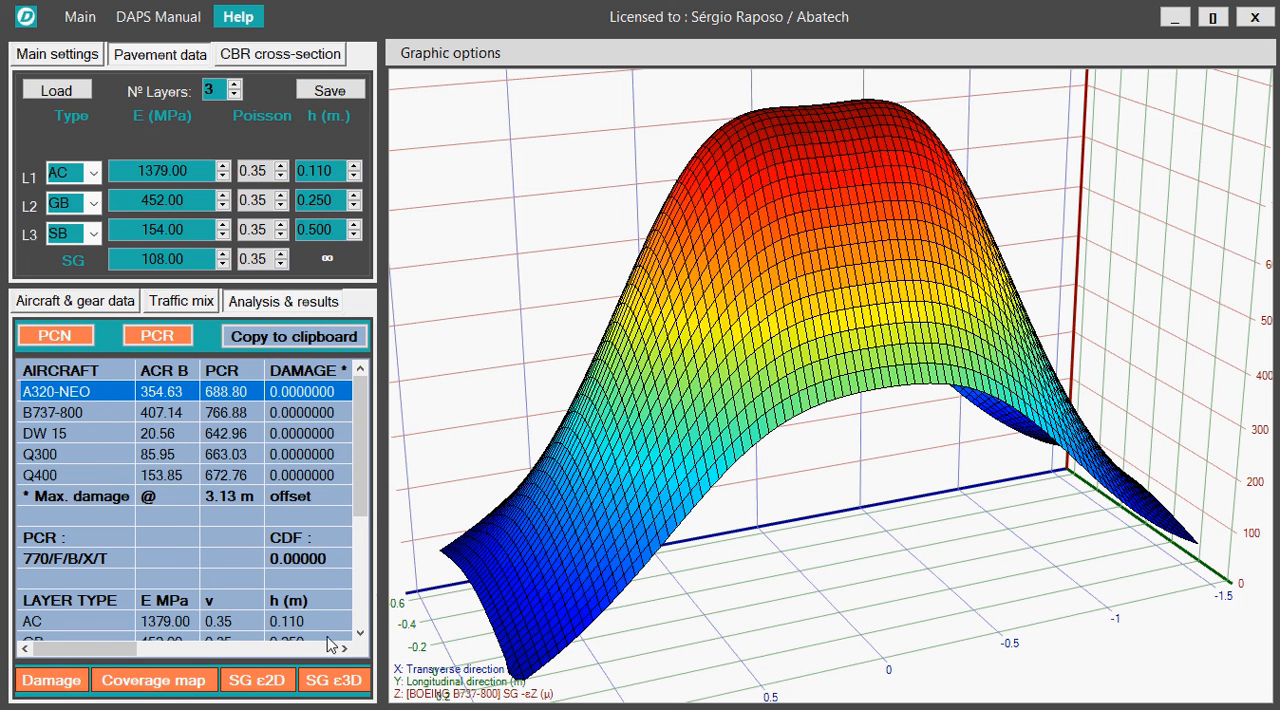
click(256, 684)
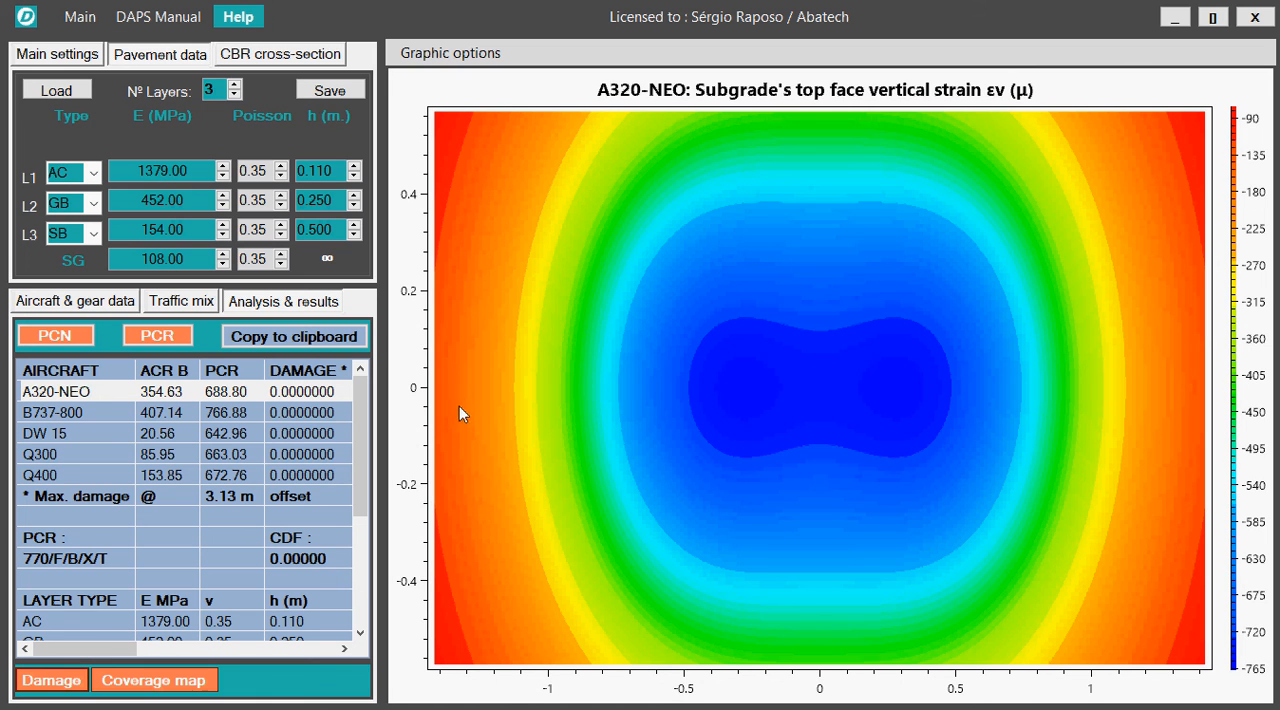
Plot the A320-NEO's subgrade vertical strain as a 3D surface and inspect it from above and from the side.
click(87, 396)
click(77, 412)
click(81, 394)
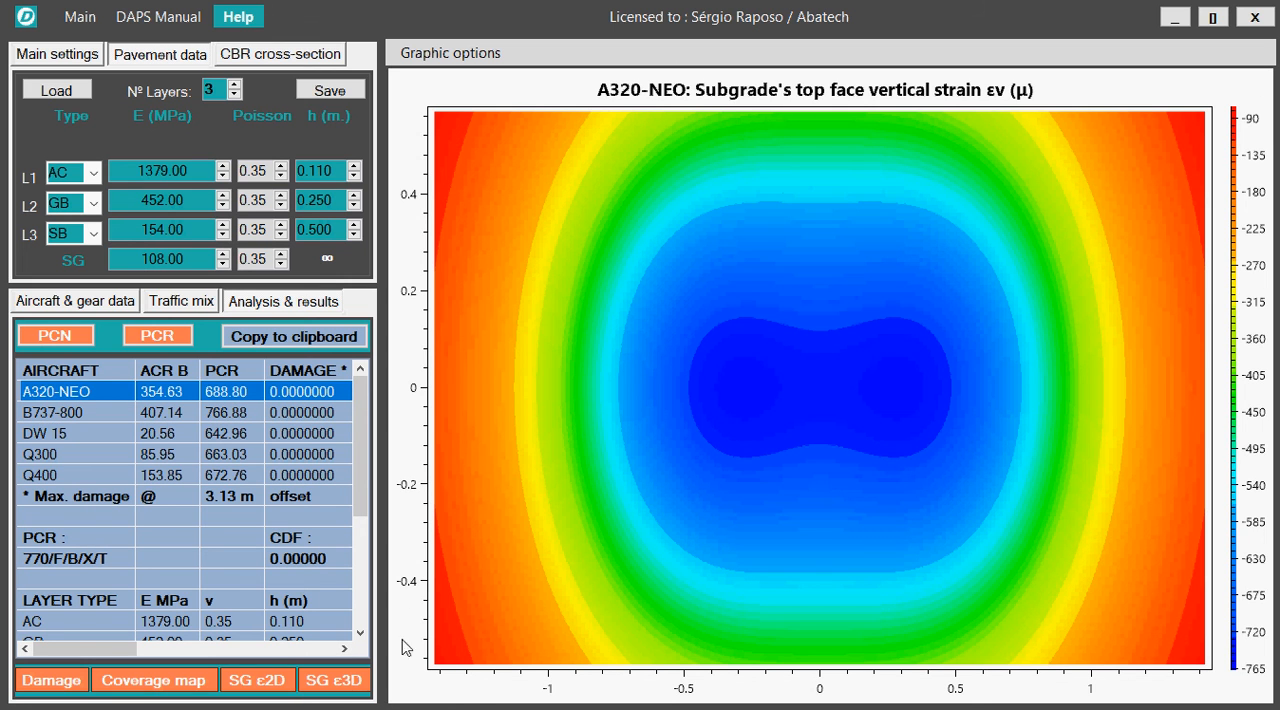
click(334, 680)
drag(898, 366, 677, 403)
drag(818, 287, 816, 295)
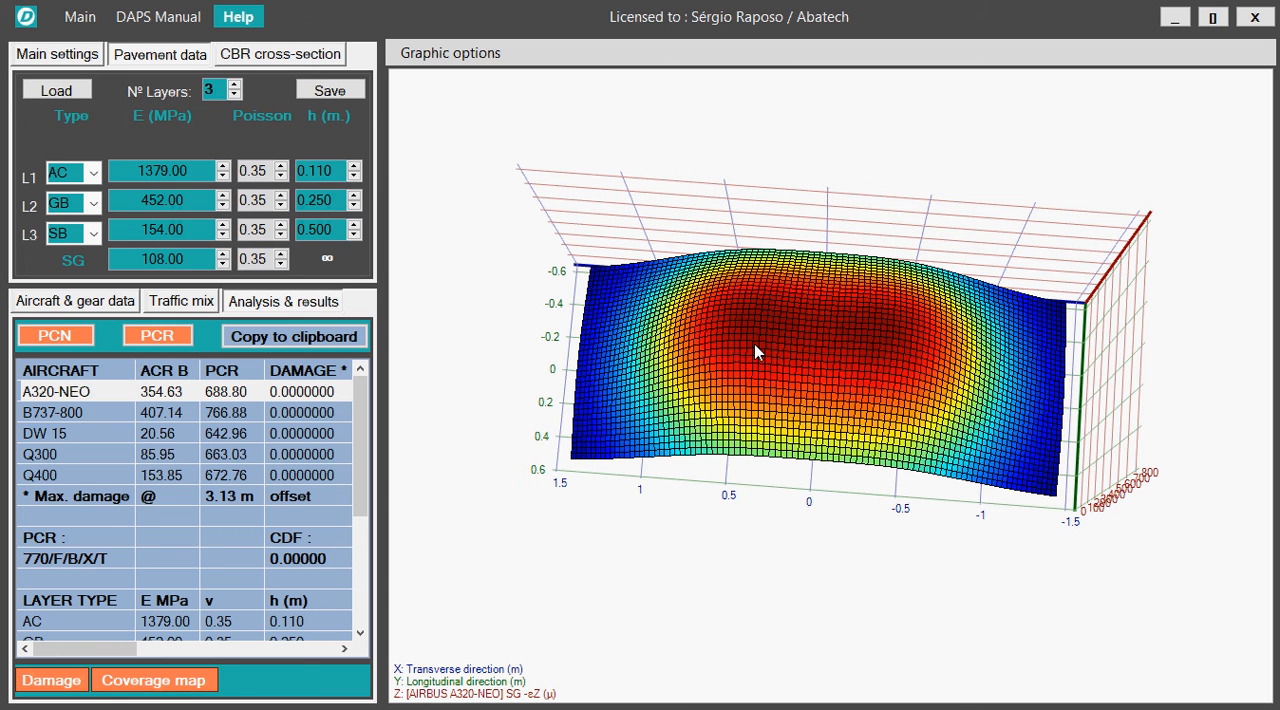
drag(754, 344, 826, 372)
drag(717, 323, 700, 252)
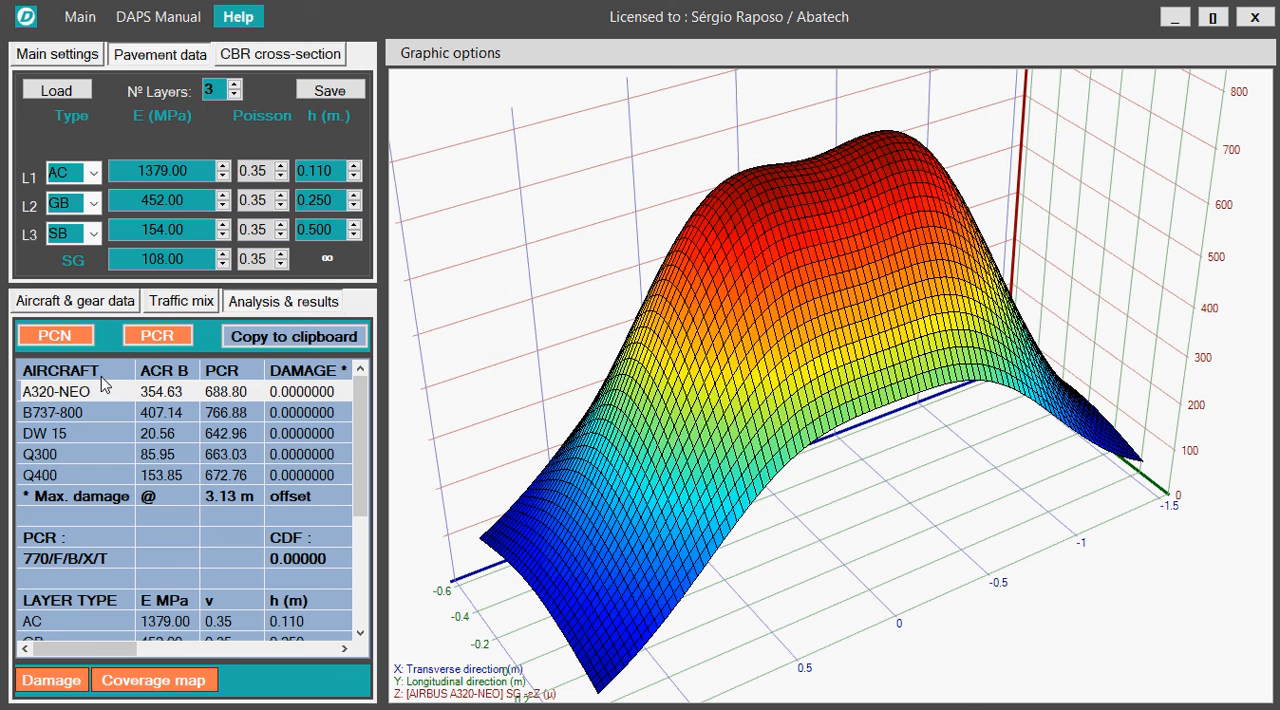
Review the traffic mix departures, the lateral wander and departures settings, and the pavement section.
click(186, 305)
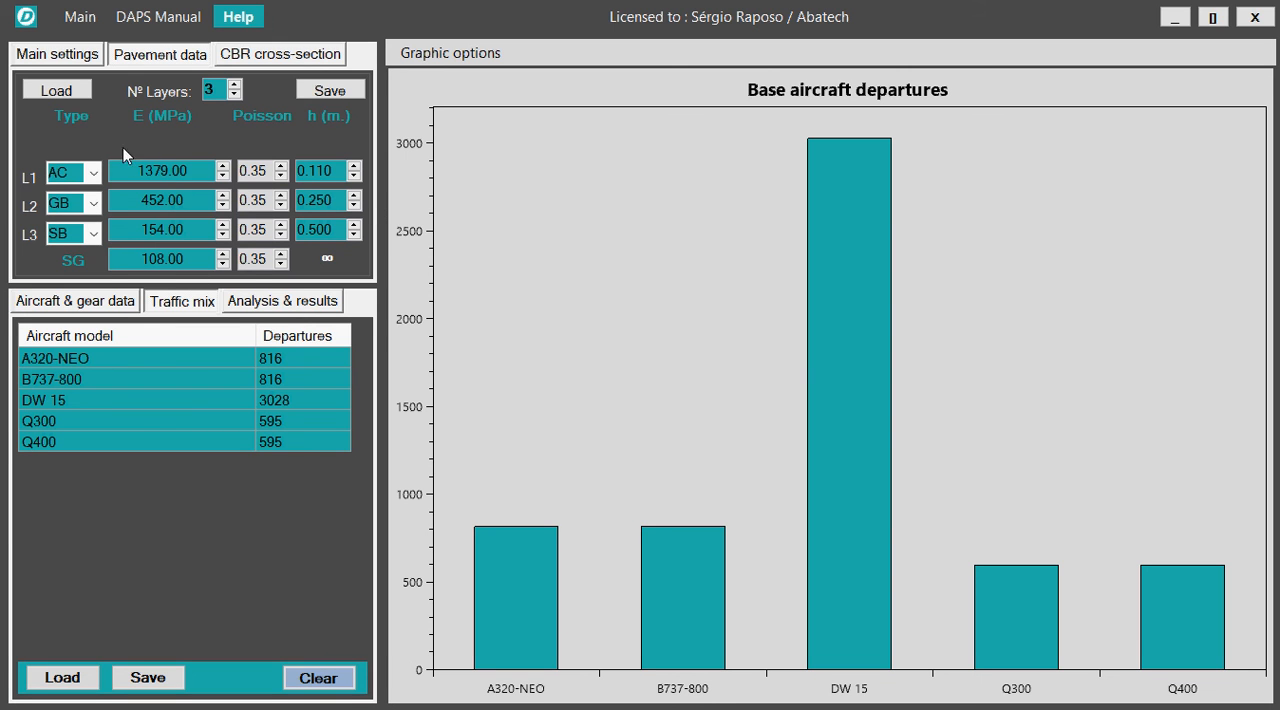
click(102, 58)
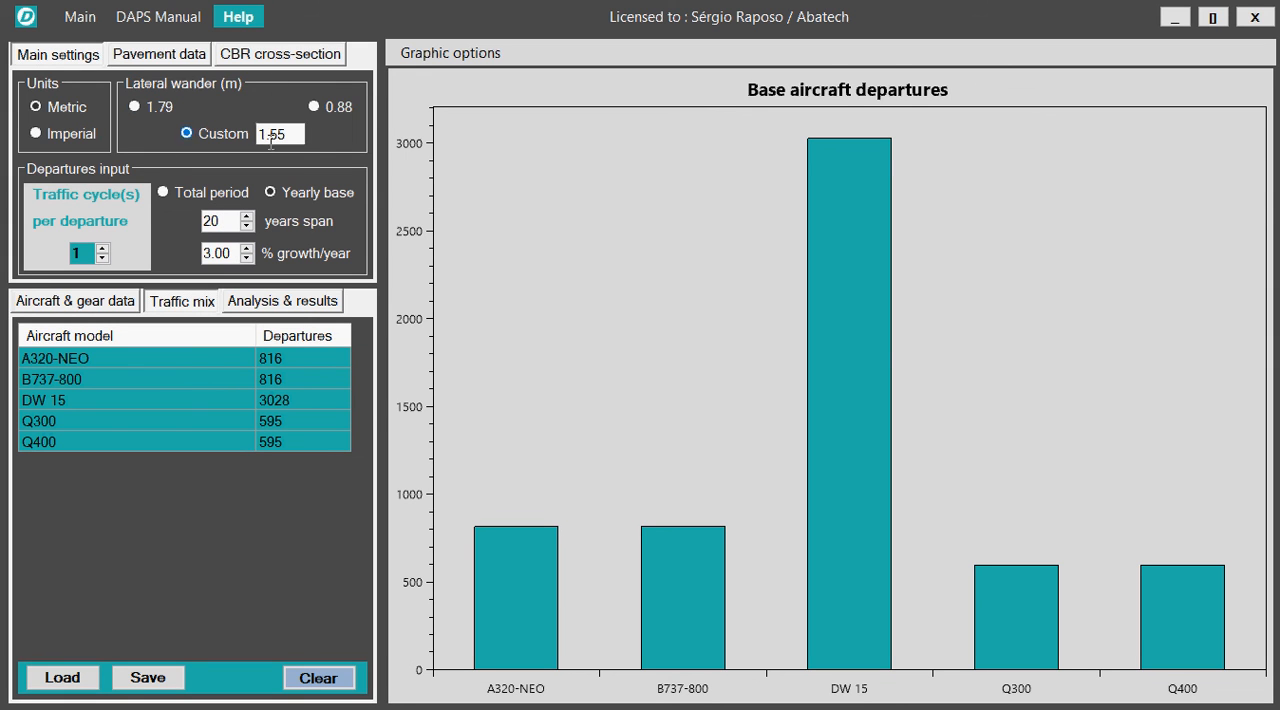
click(152, 56)
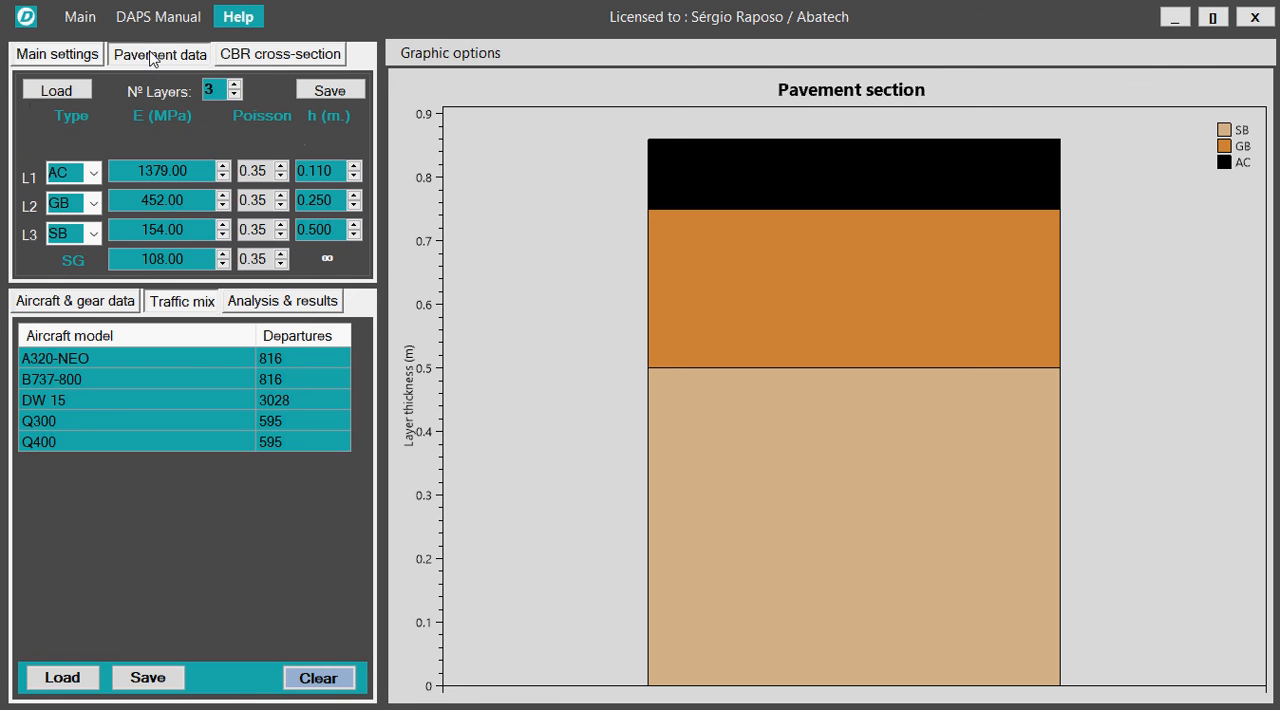
Rerun the PCR analysis, look through its results, and run the PCN analysis for the same traffic mix and pavement.
click(280, 303)
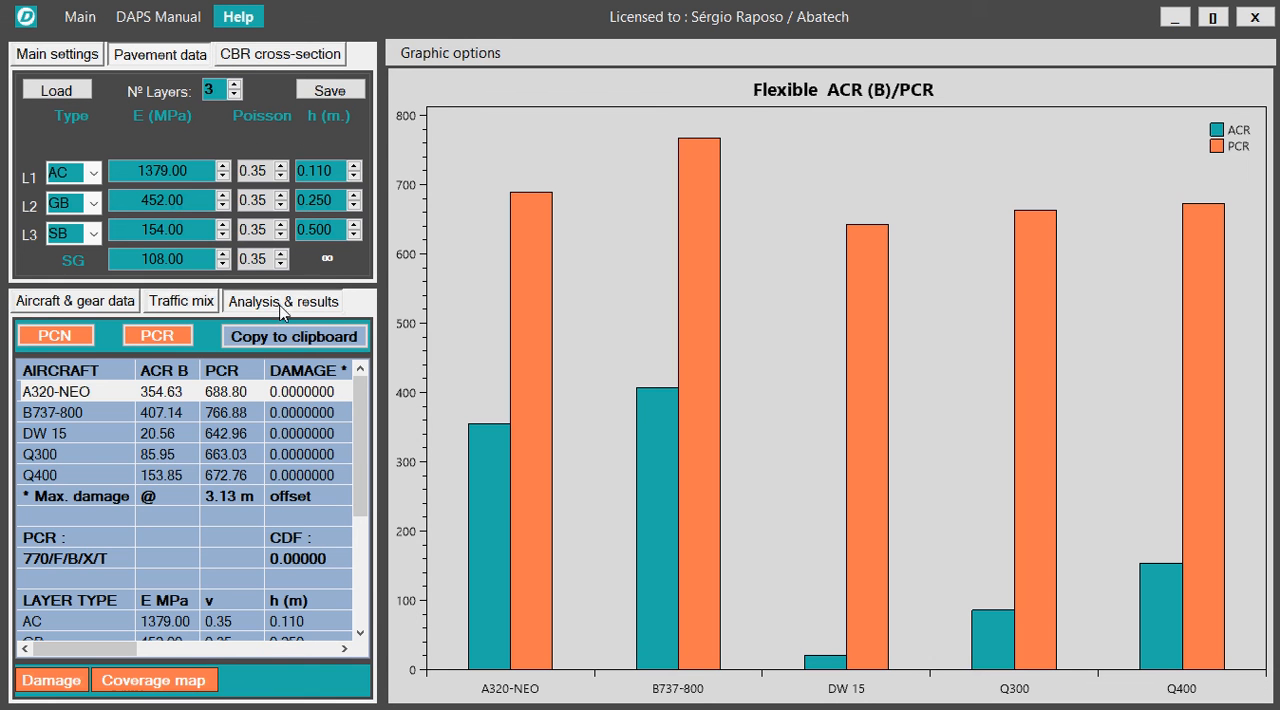
click(158, 336)
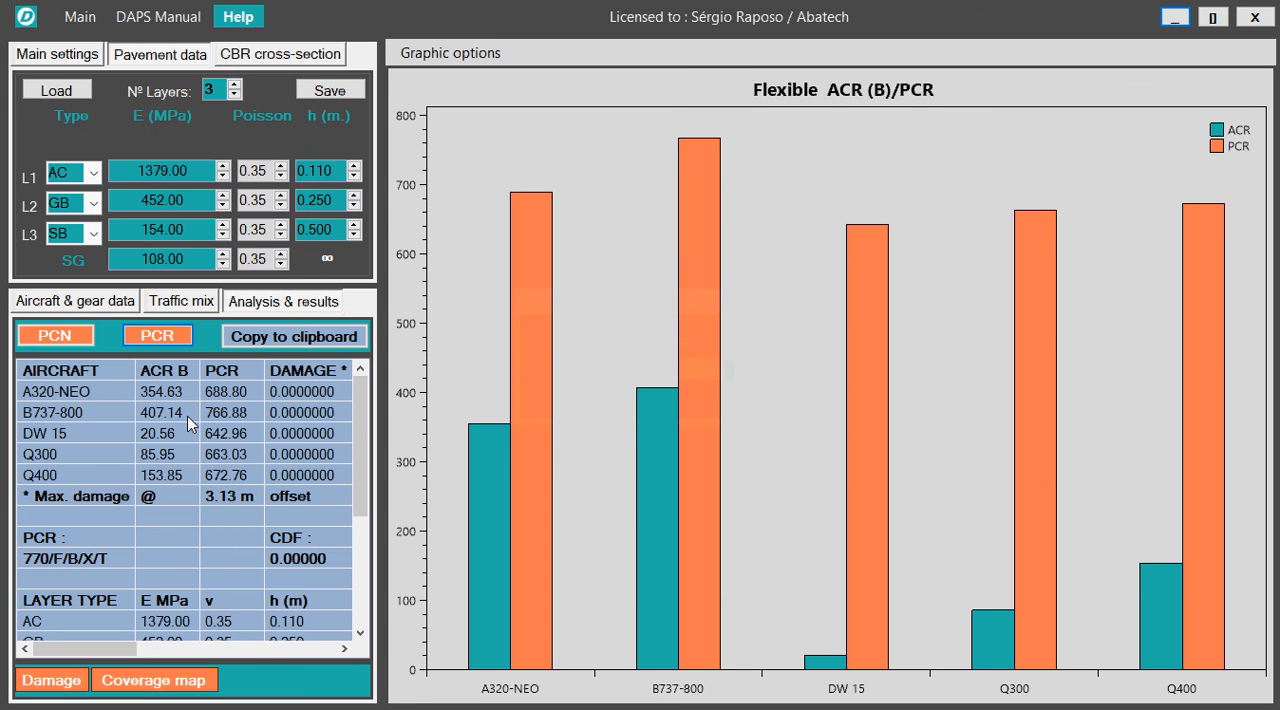
scroll(245, 550, down, 2)
scroll(269, 560, up, 2)
click(70, 340)
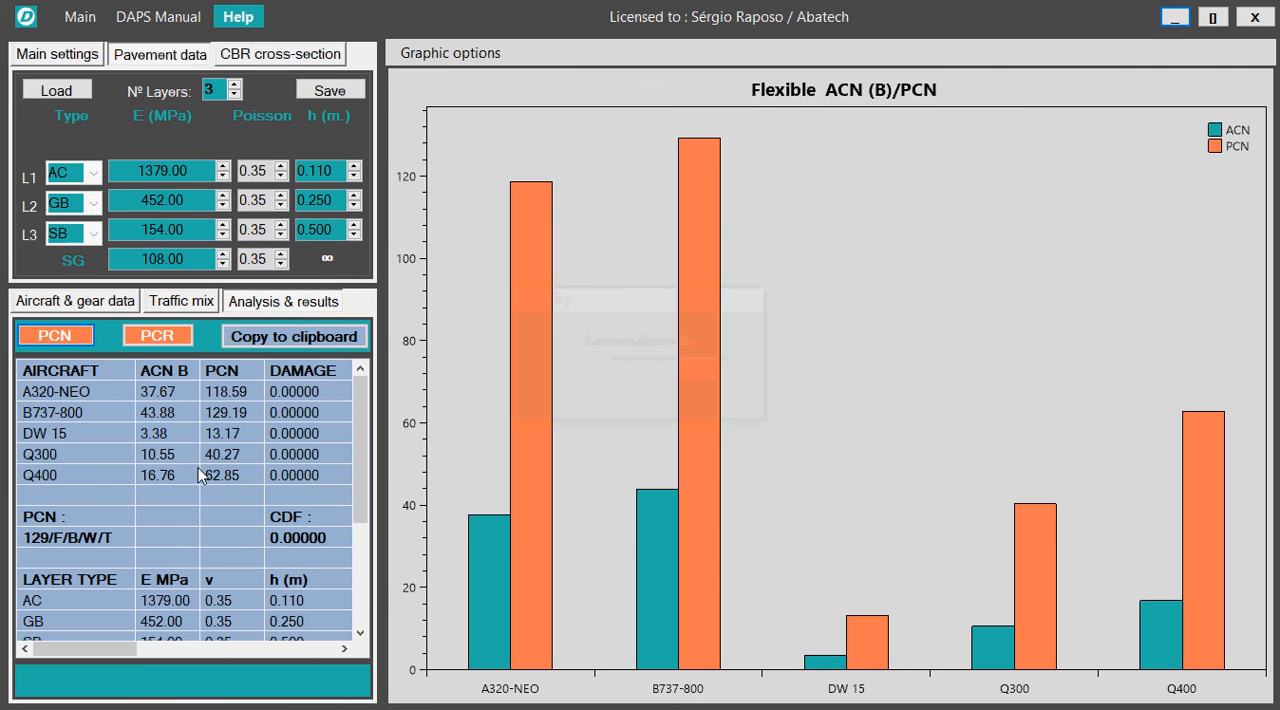